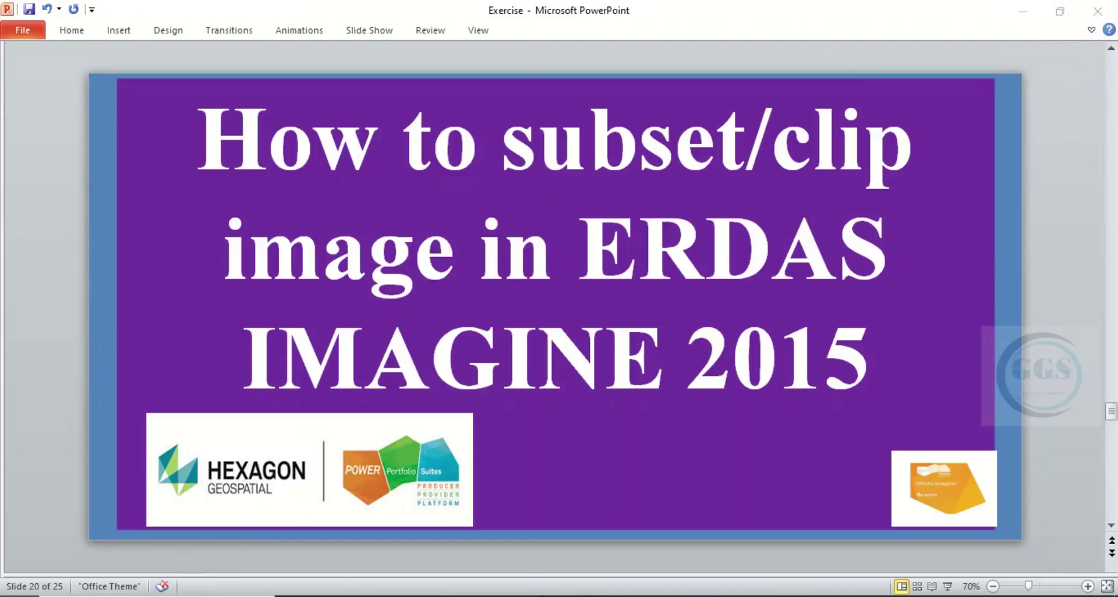
Launch ERDAS IMAGINE 2015, minimize the presentation, and maximize the ERDAS window
key(super)
scroll(120, 466, down, 3)
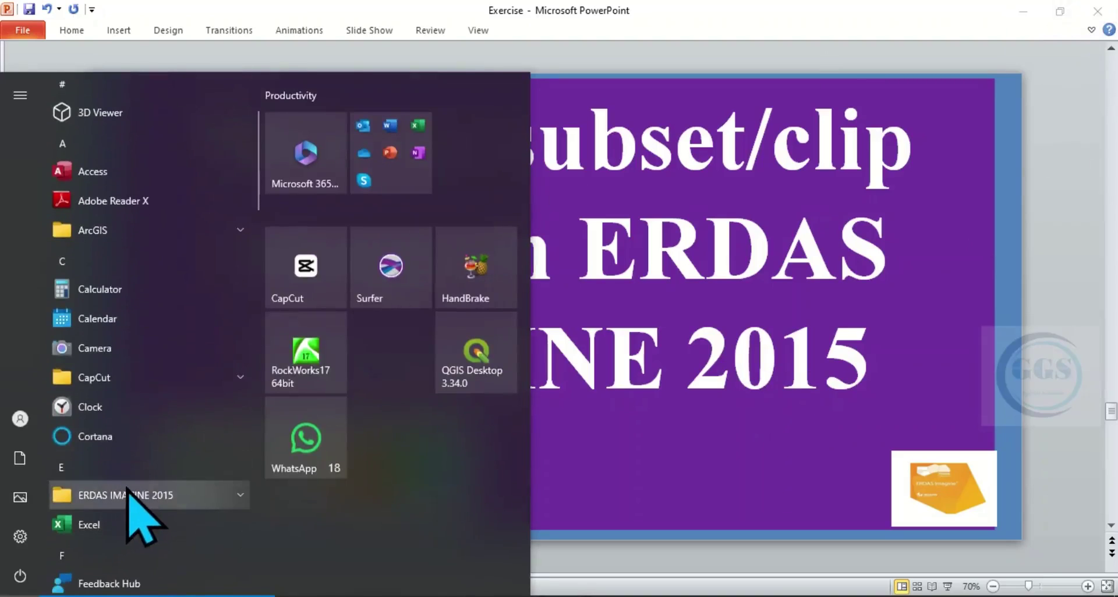
click(128, 494)
click(128, 527)
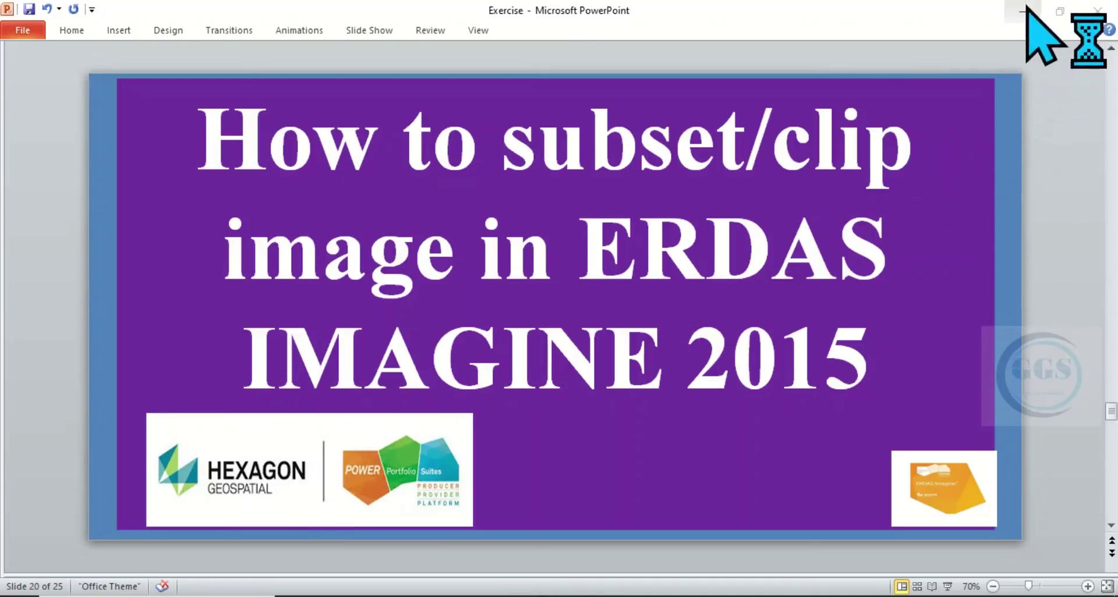
click(1027, 10)
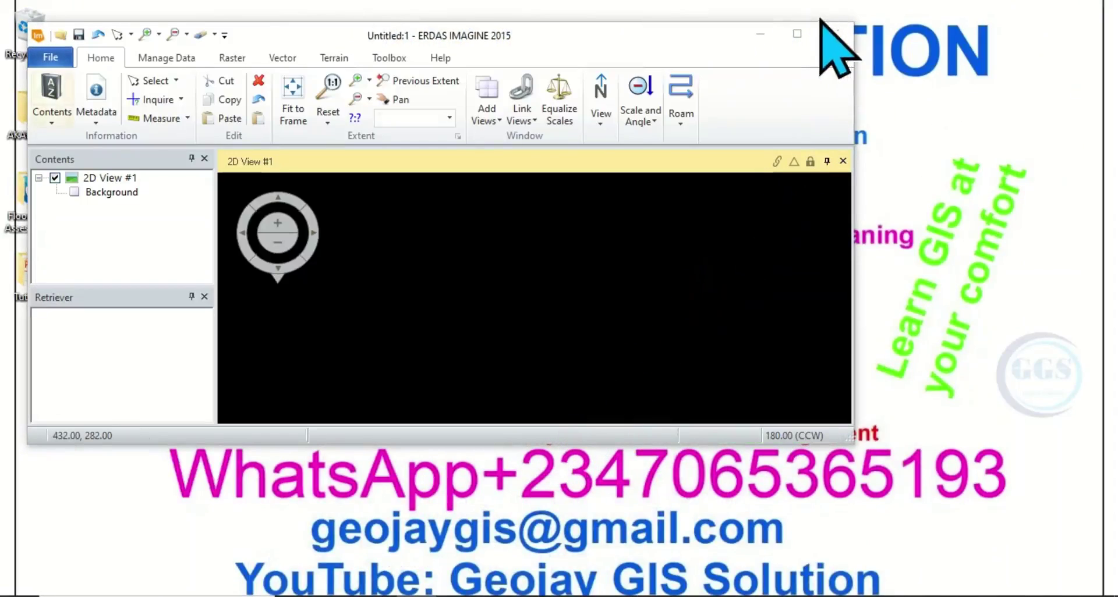
click(797, 34)
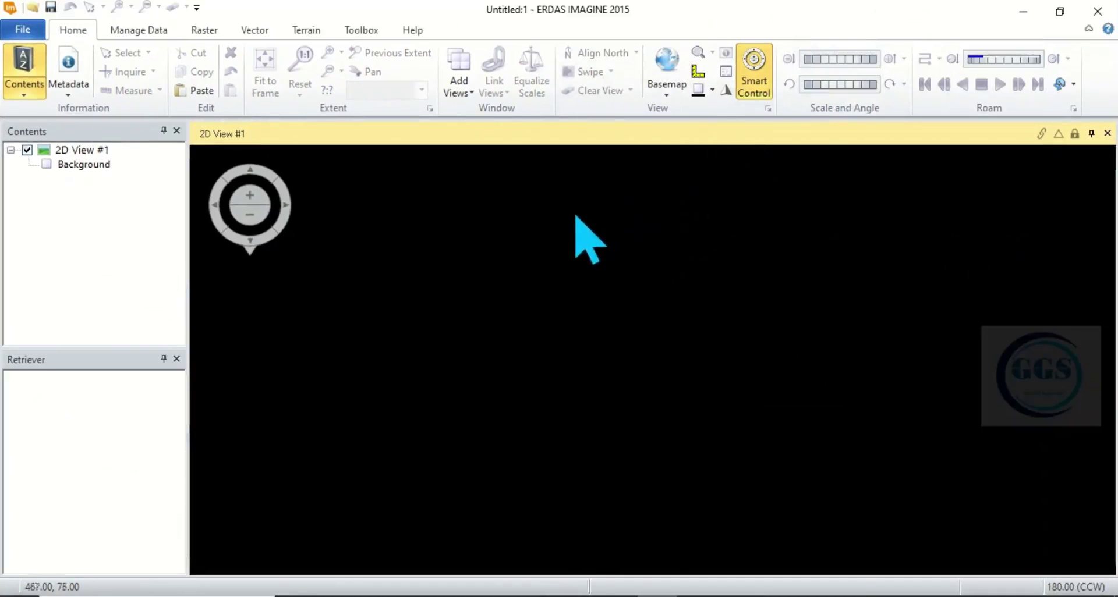
Load the recently used raster 2003_composite.tif into the 2D view and fit it to the frame
mouse_move(422, 167)
right_click(640, 209)
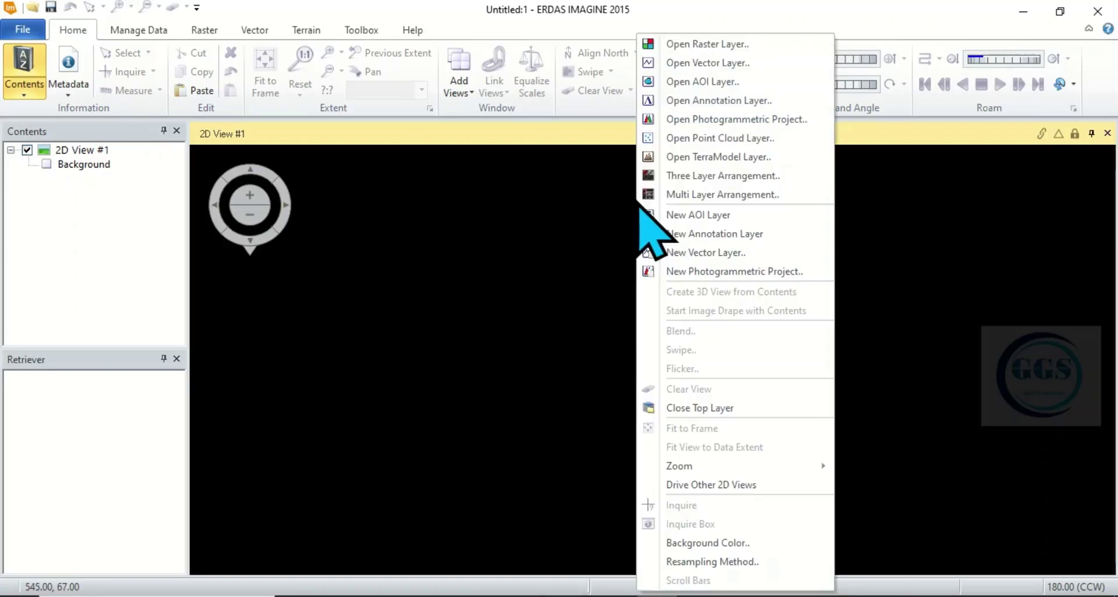
click(703, 44)
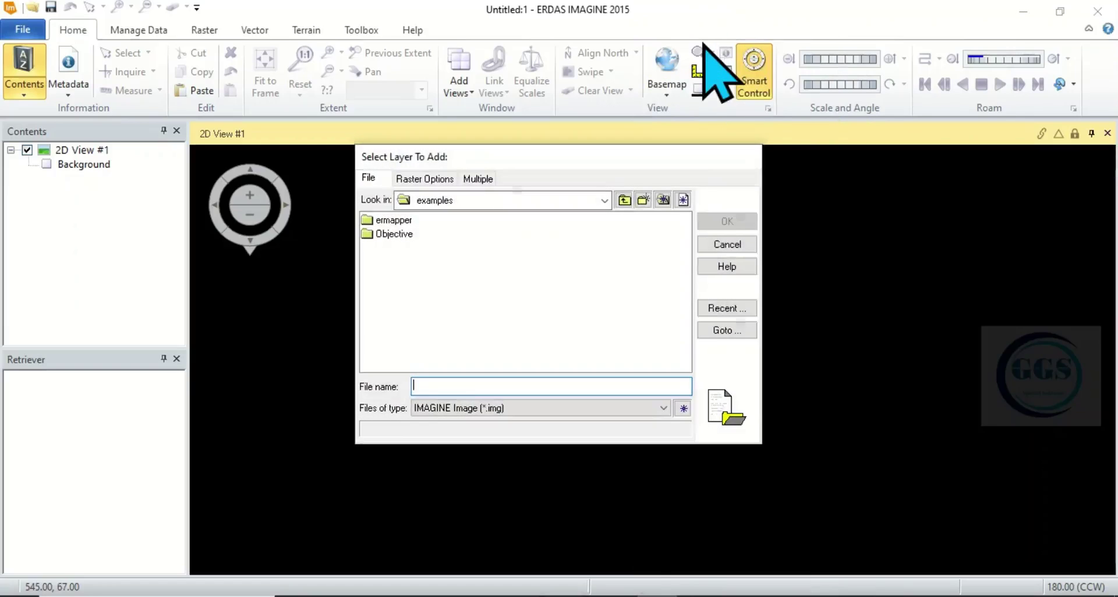
click(720, 309)
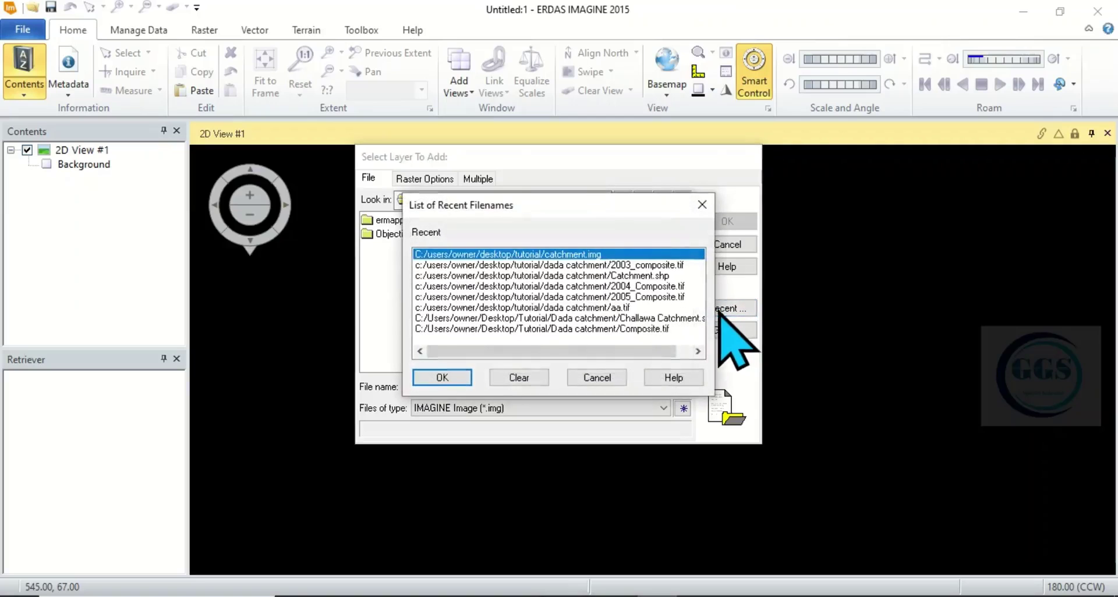
click(609, 266)
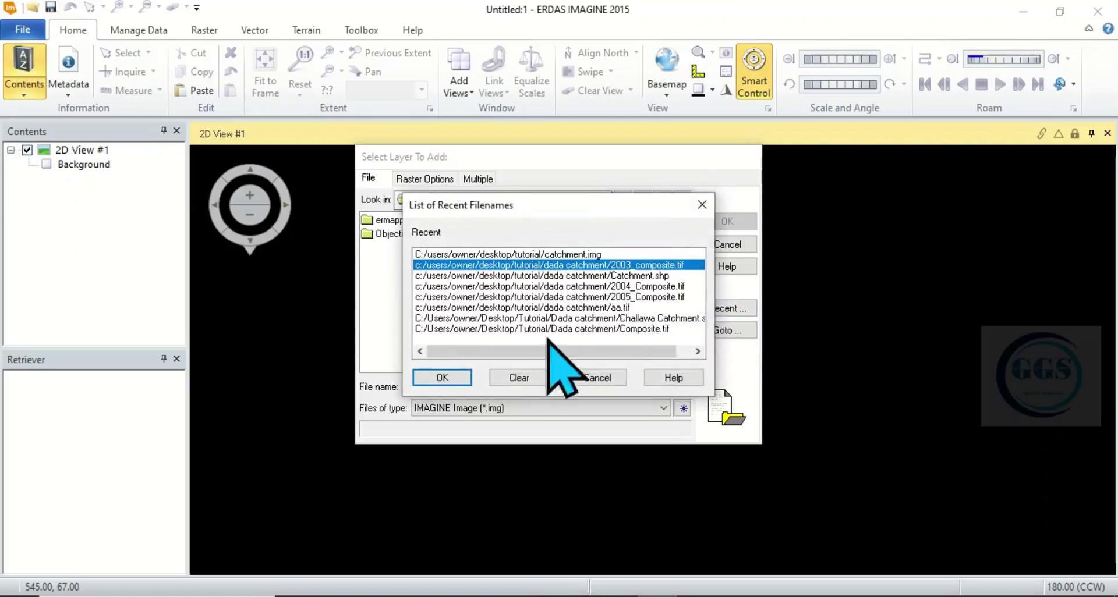
click(444, 377)
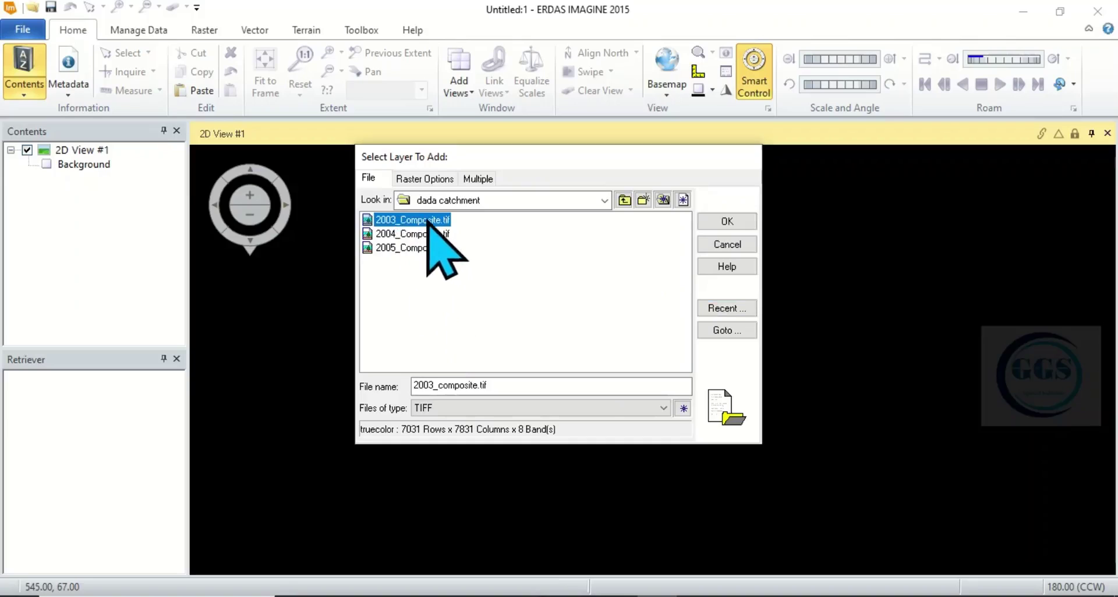
click(726, 221)
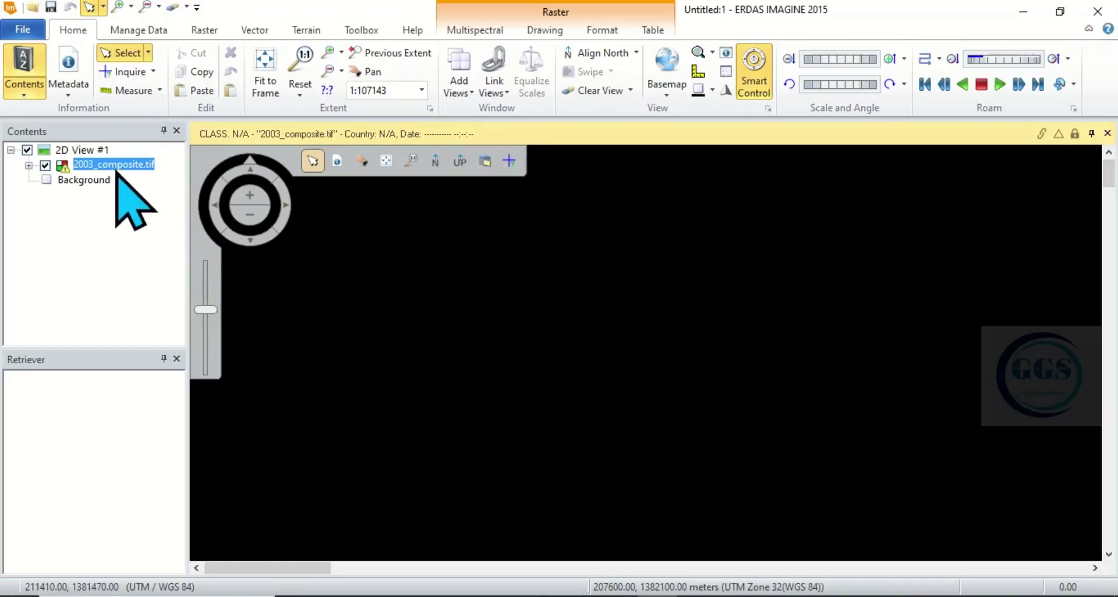
click(265, 58)
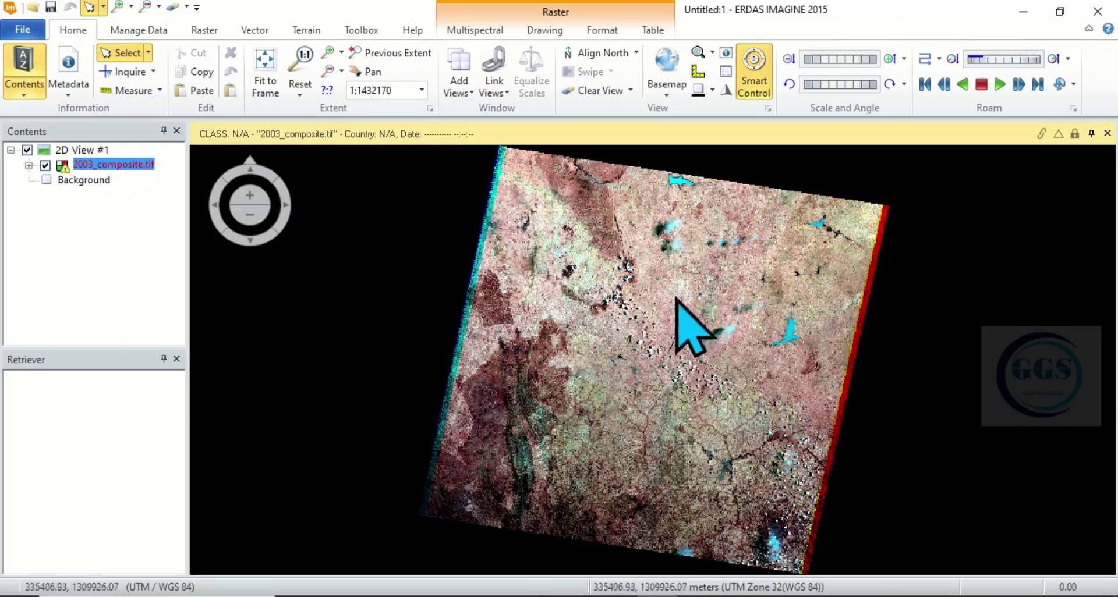
Add the Catchment.shp vector layer from the tutorial's Dada catchment folder over the raster
right_click(931, 258)
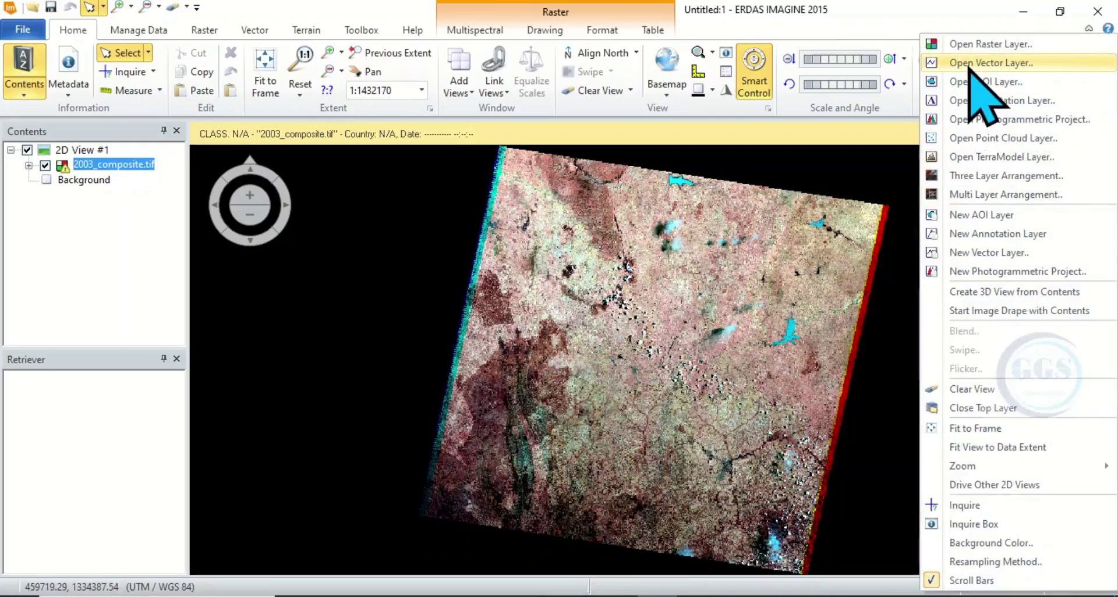
click(969, 64)
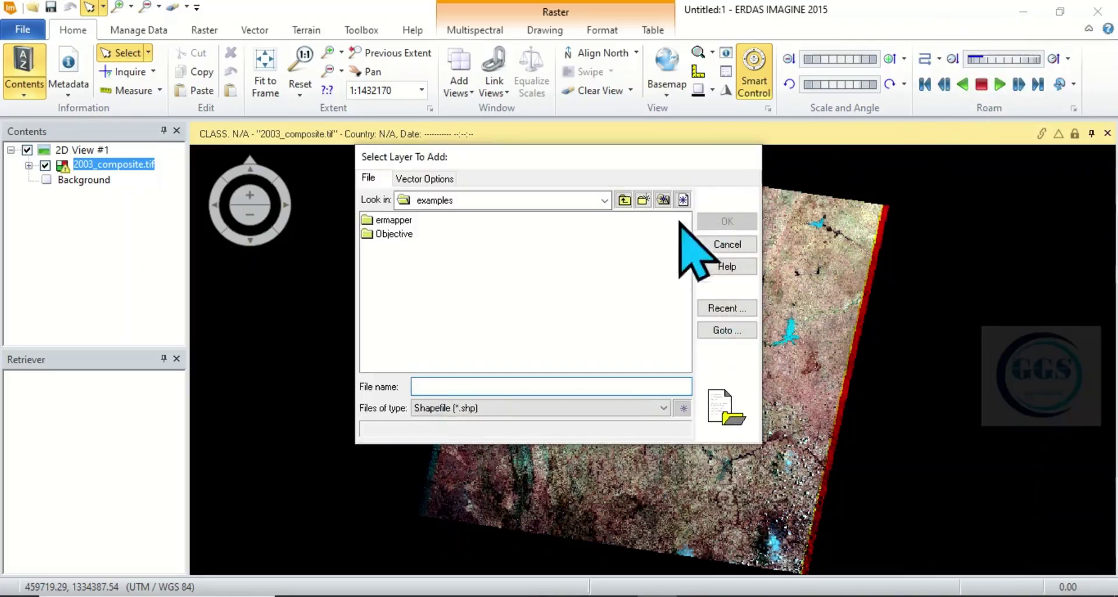
click(721, 308)
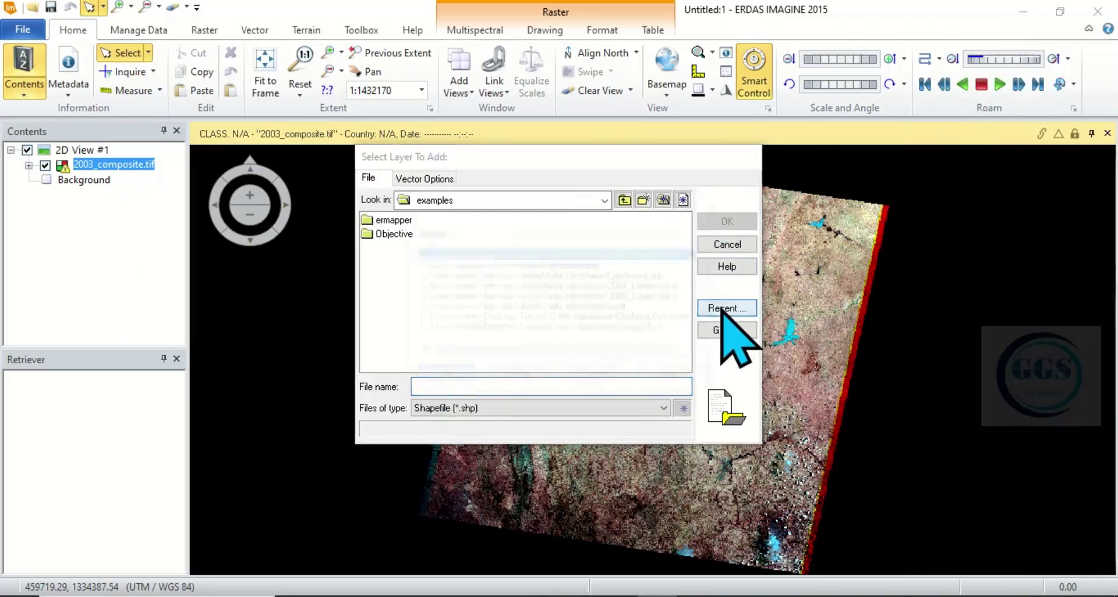
click(577, 265)
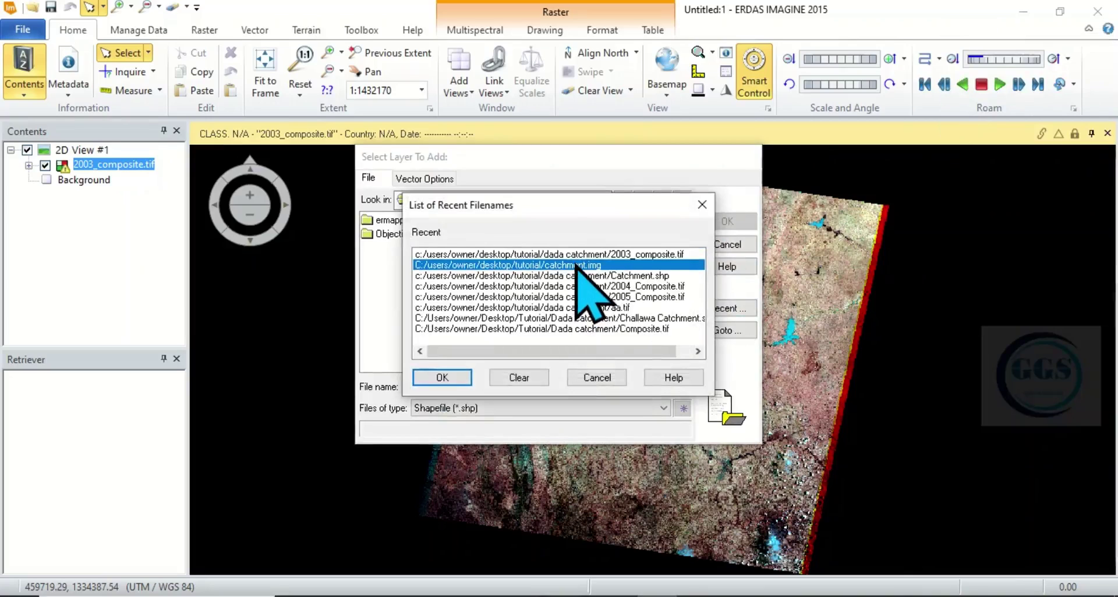
click(441, 377)
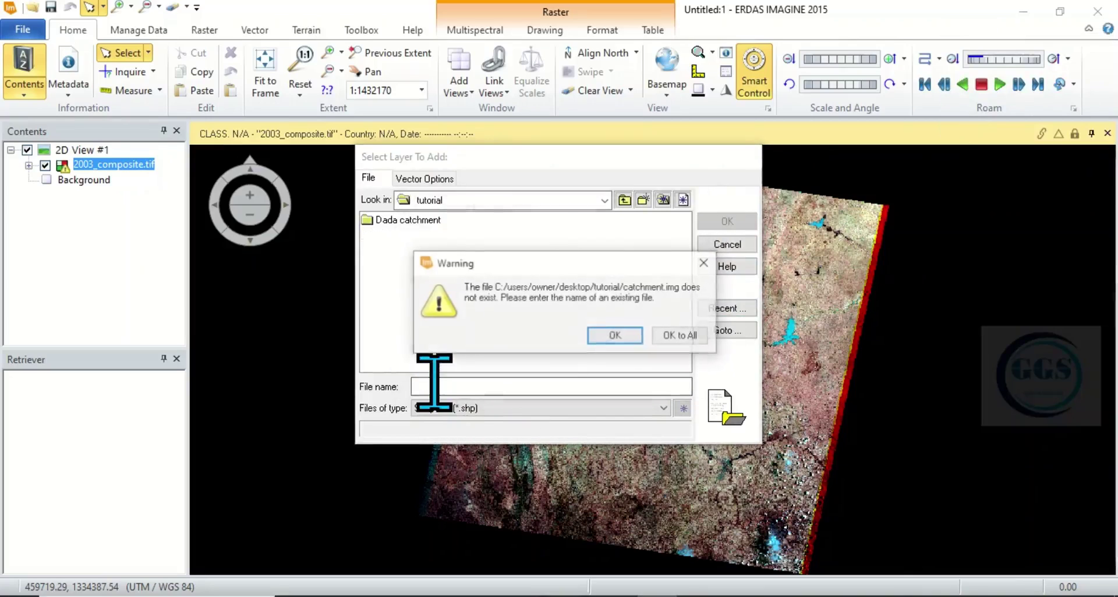
click(616, 336)
double_click(427, 221)
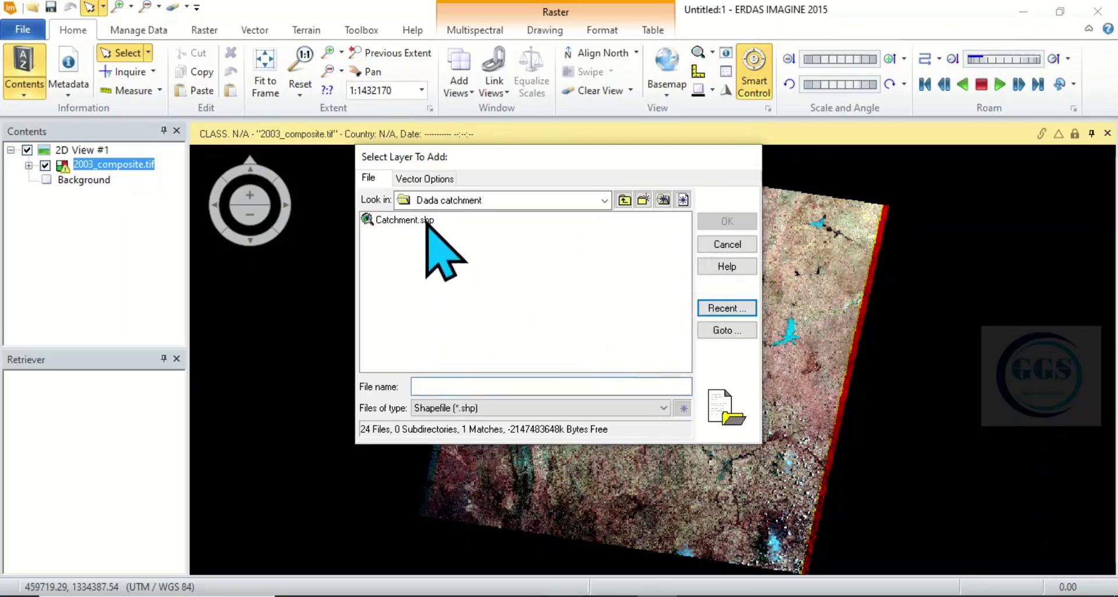
click(408, 222)
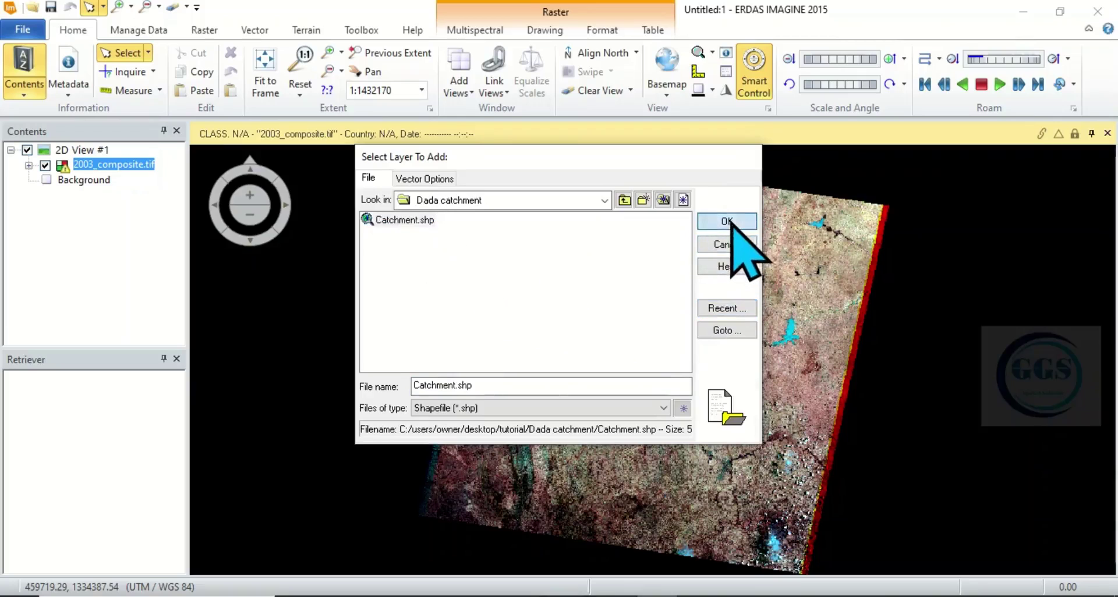
click(733, 222)
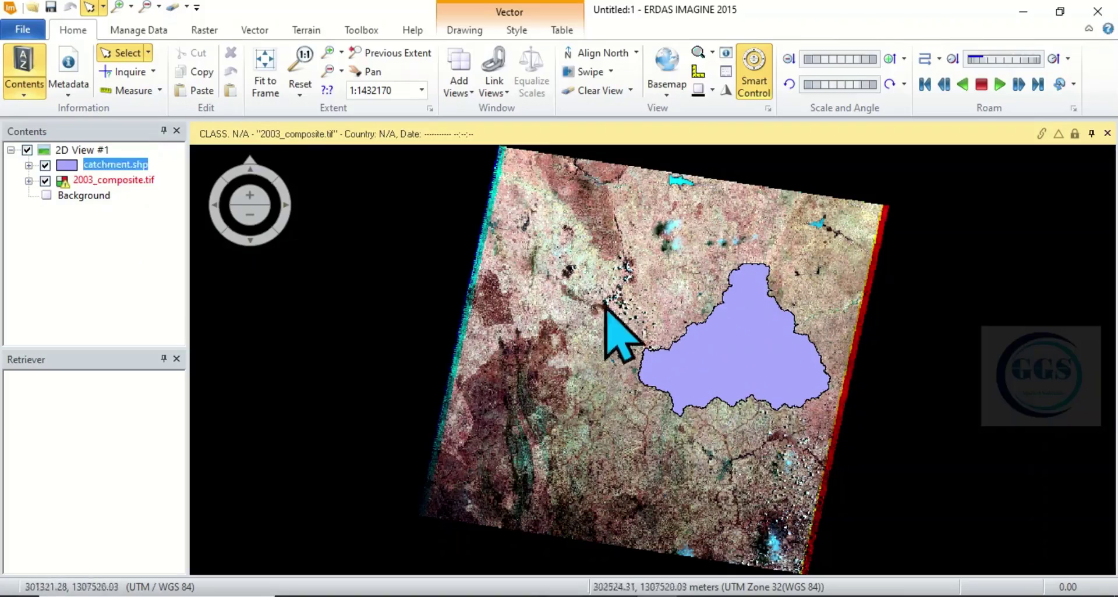
Select the catchment polygon and paste it as a new AOI layer from the selected object
click(732, 349)
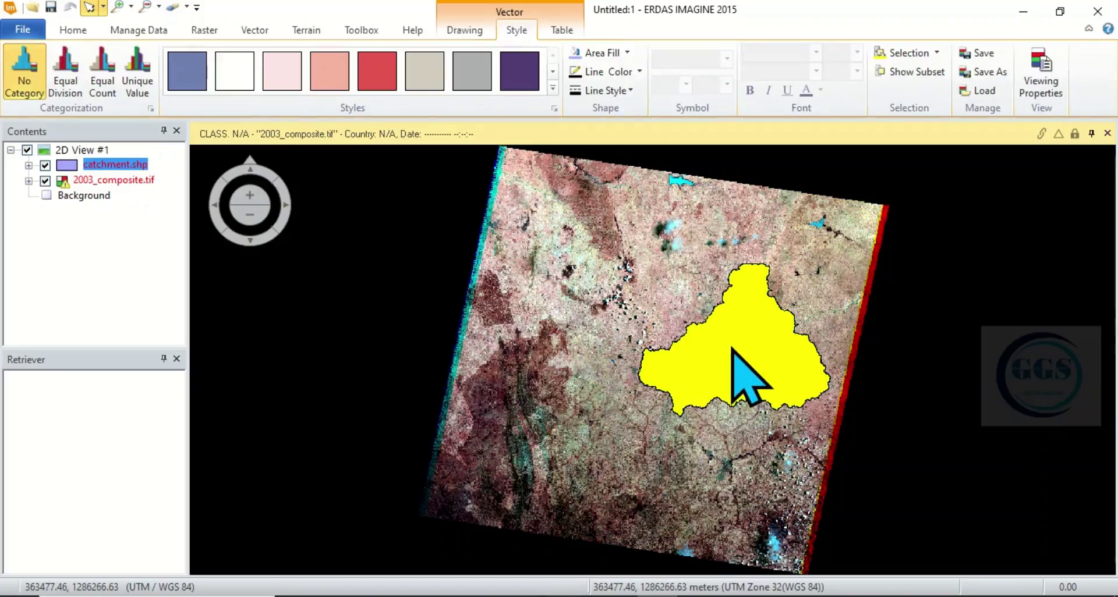
click(73, 29)
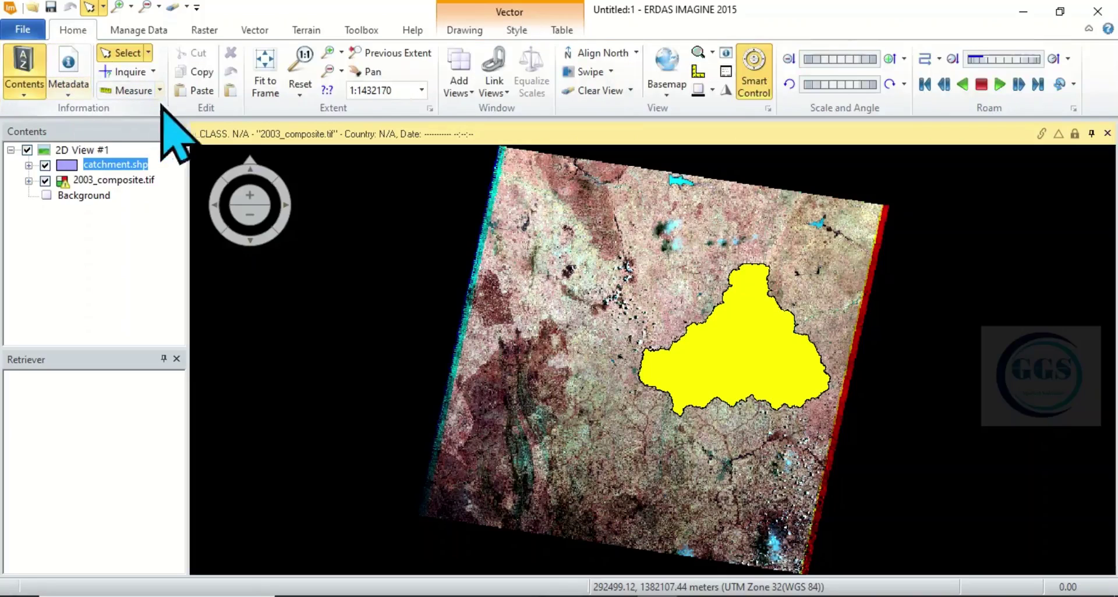
click(231, 91)
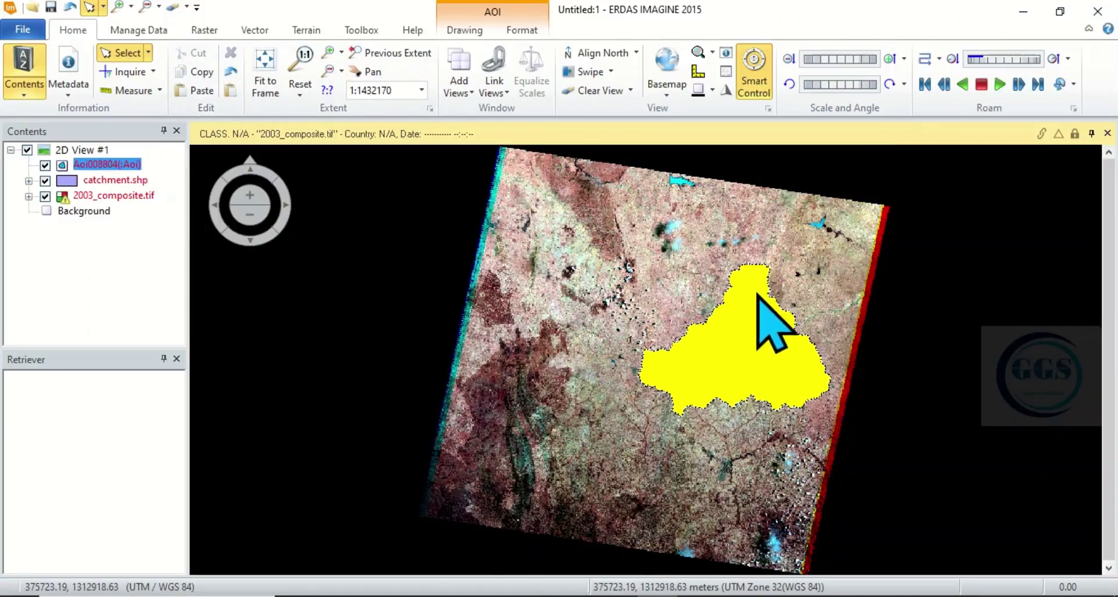
Hide the catchment.shp layer and select the catchment-shaped AOI in the view
scroll(775, 323, up, 2)
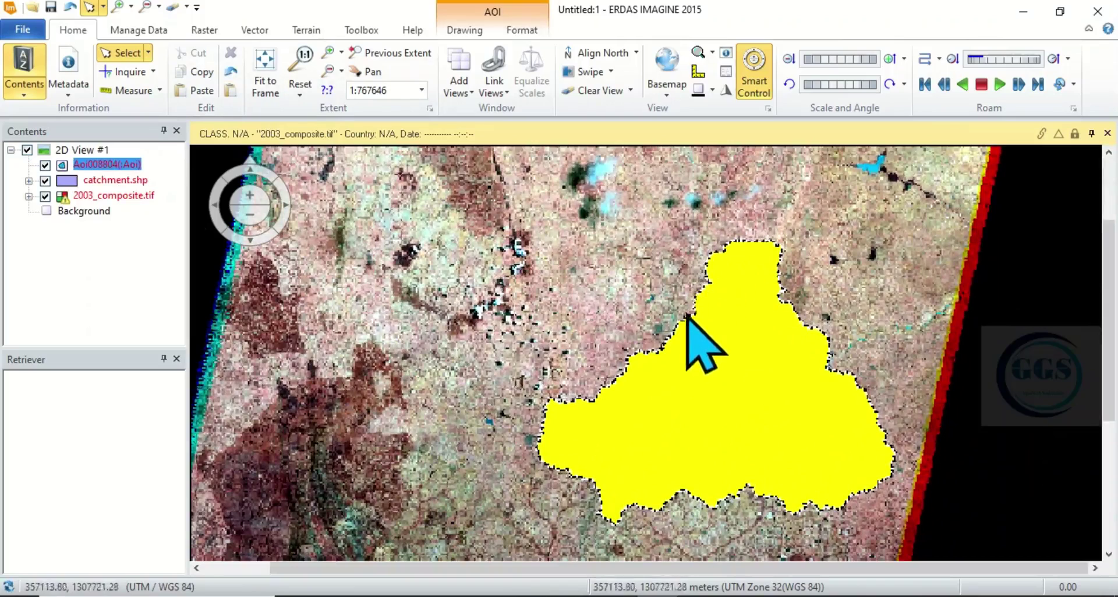
click(44, 182)
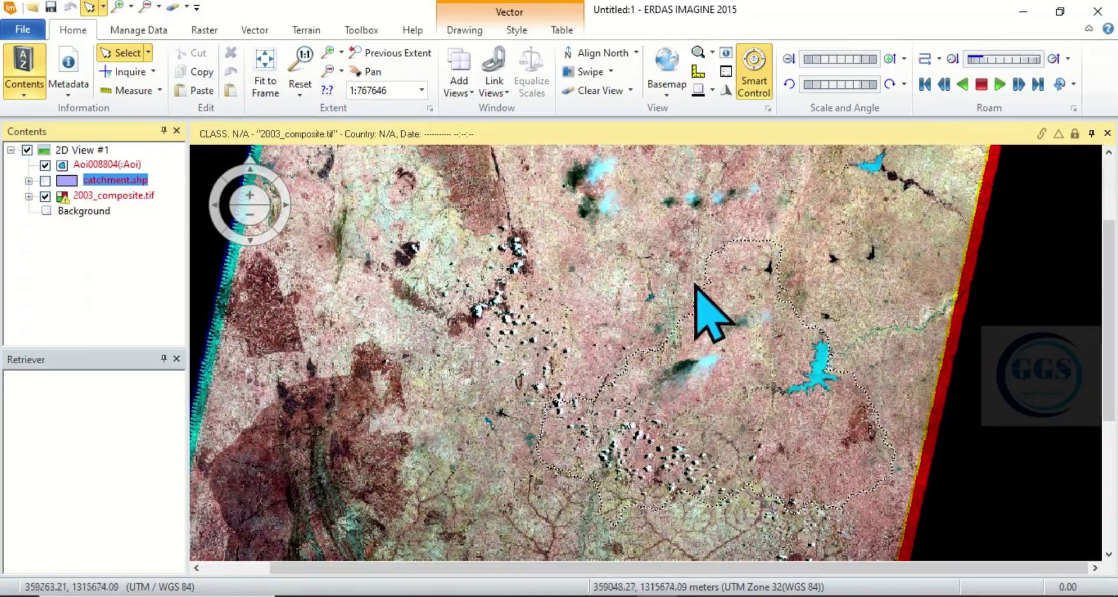
click(736, 386)
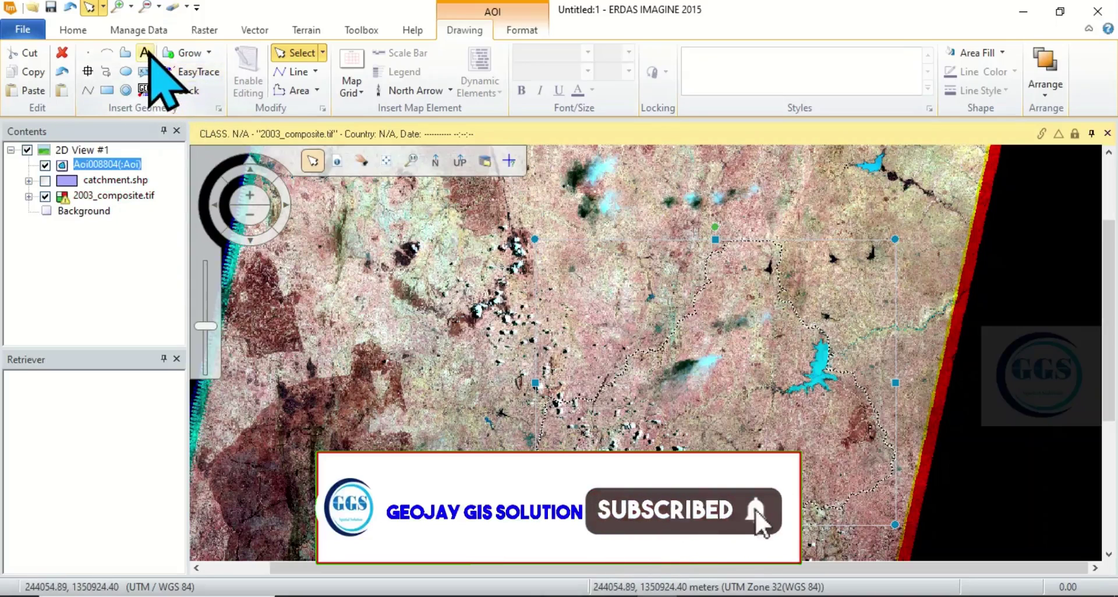
Start Create Subset Image for 2003_composite.tif and set the output to an IMAGINE image named Catchment in the Desktop Tutorial folder
click(204, 30)
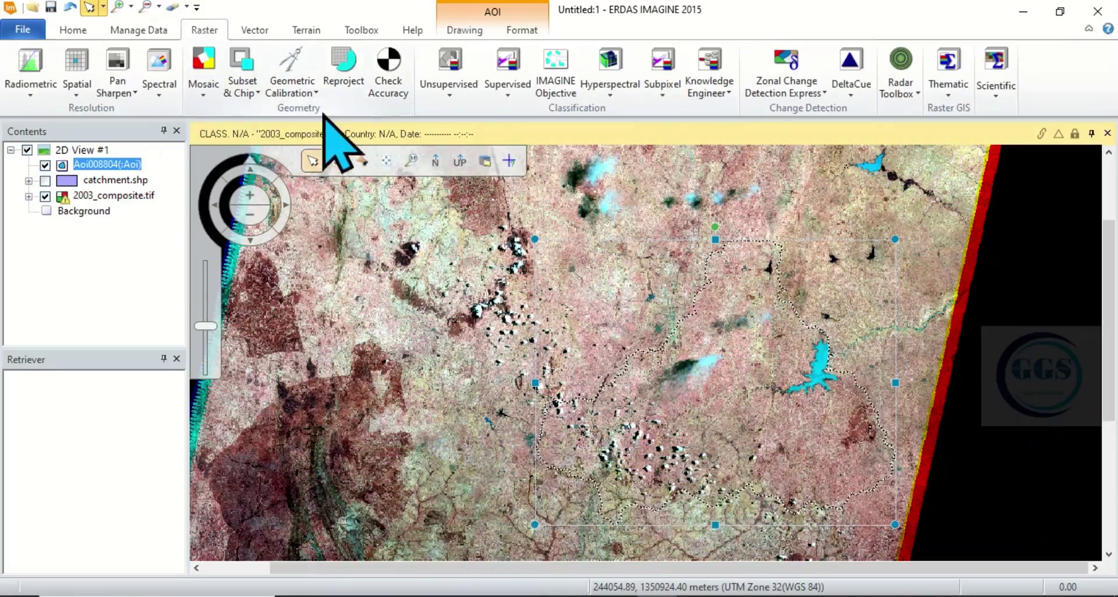
click(257, 92)
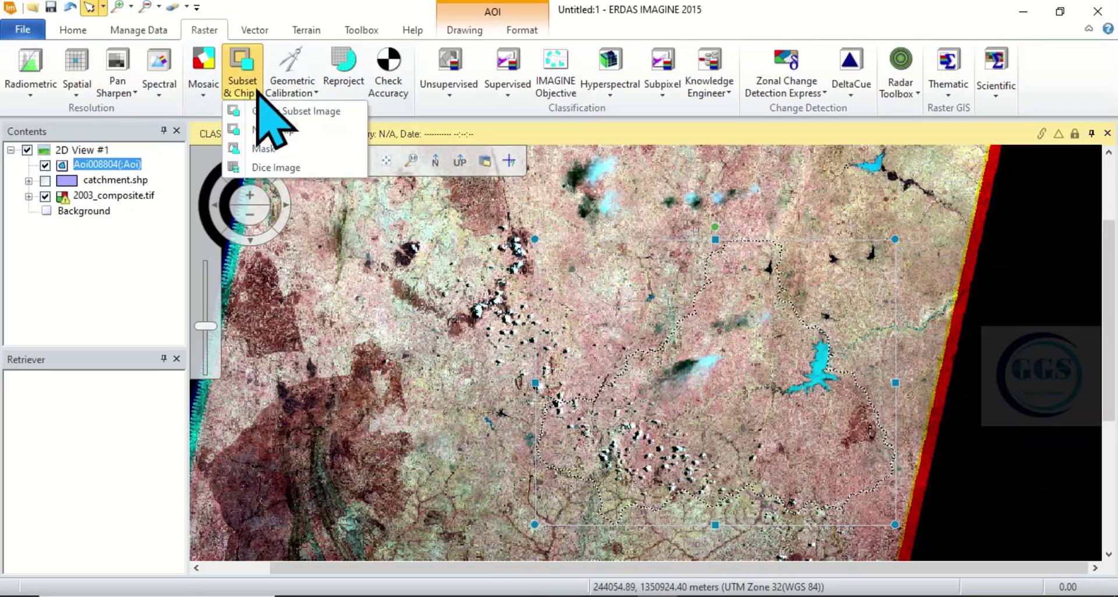
click(282, 113)
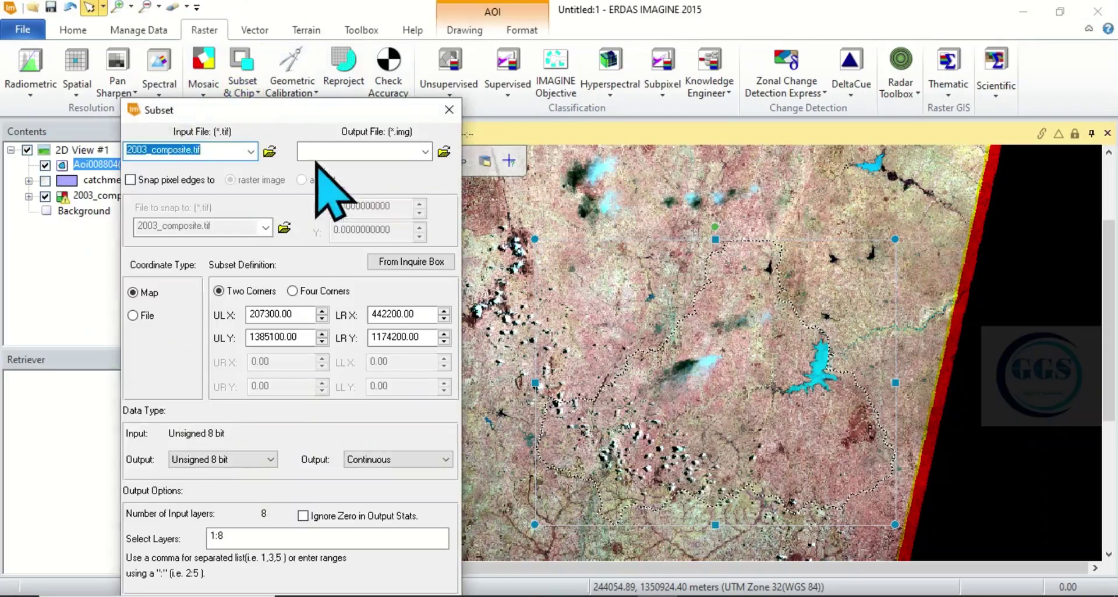
drag(290, 114, 293, 20)
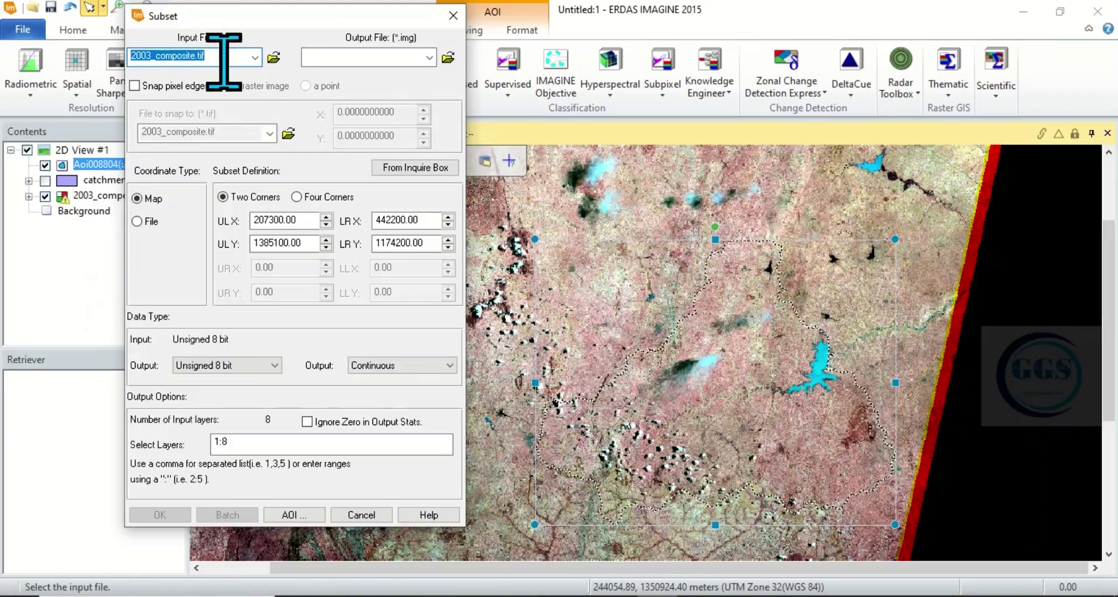
click(447, 57)
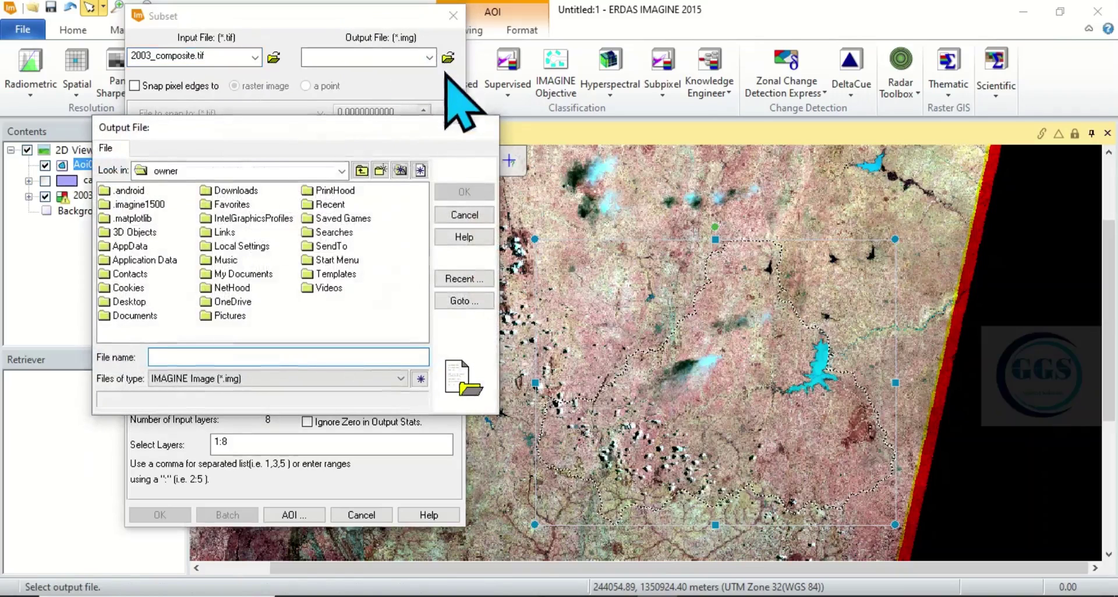
double_click(127, 301)
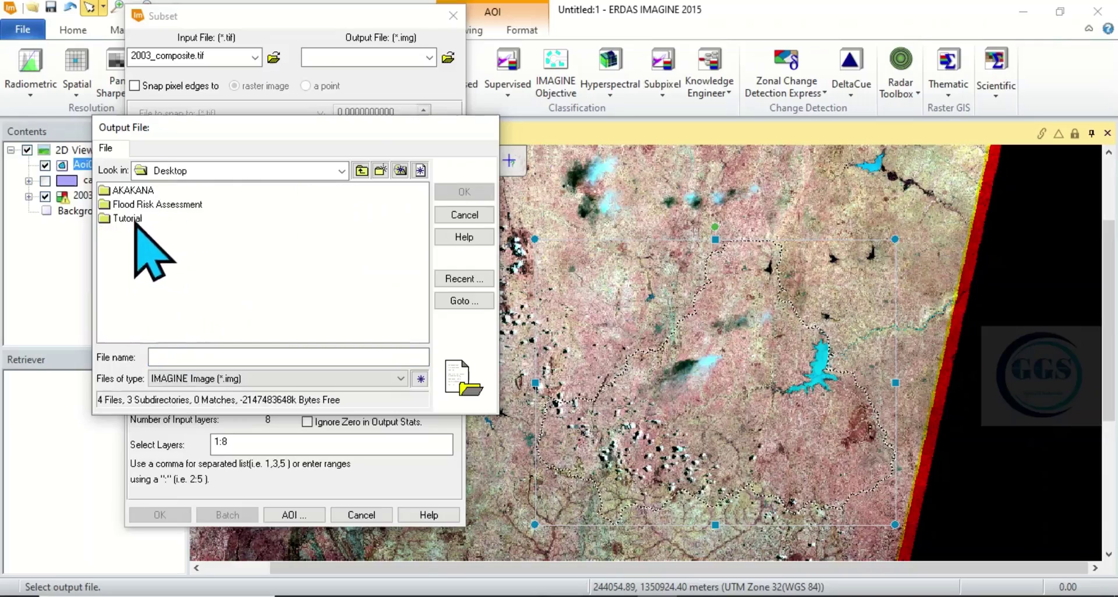
double_click(135, 221)
click(209, 356)
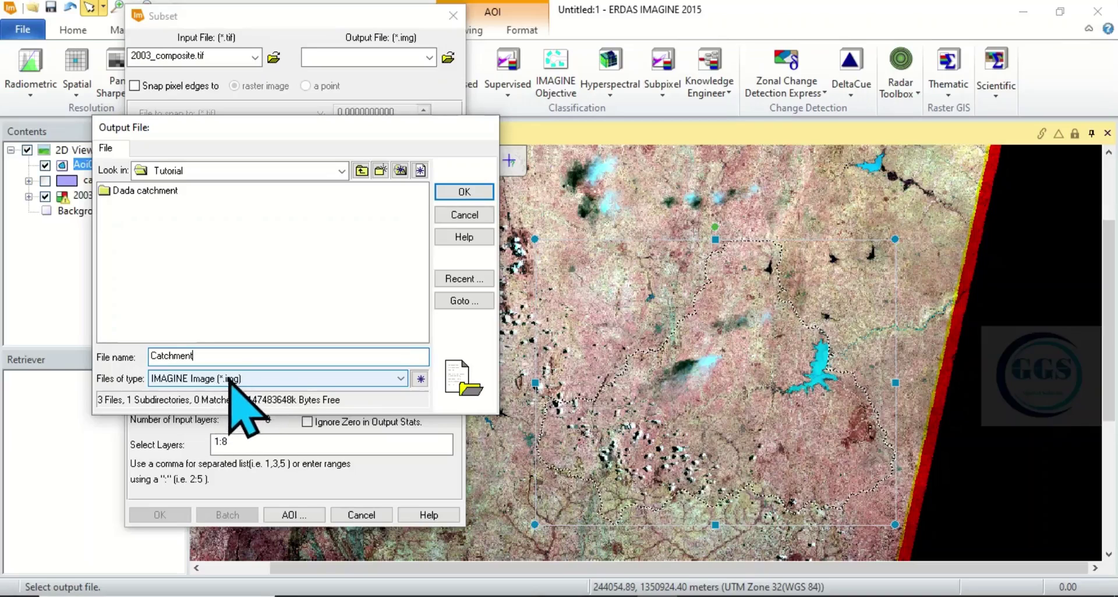
click(464, 192)
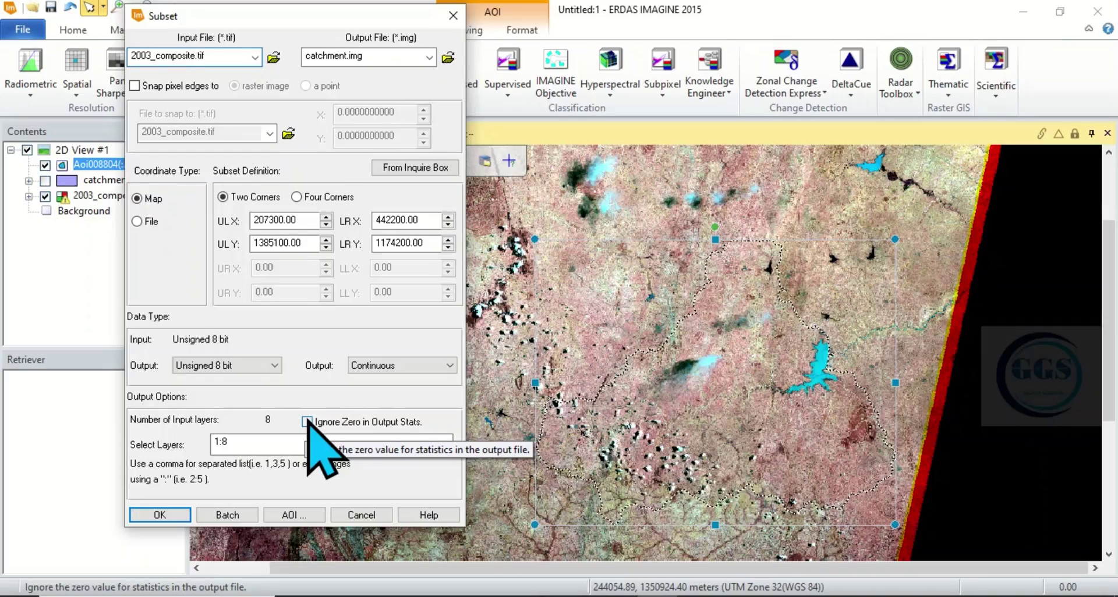
Run the subset with zero ignored in output stats and the AOI selected in the viewer as its clipping source
click(295, 516)
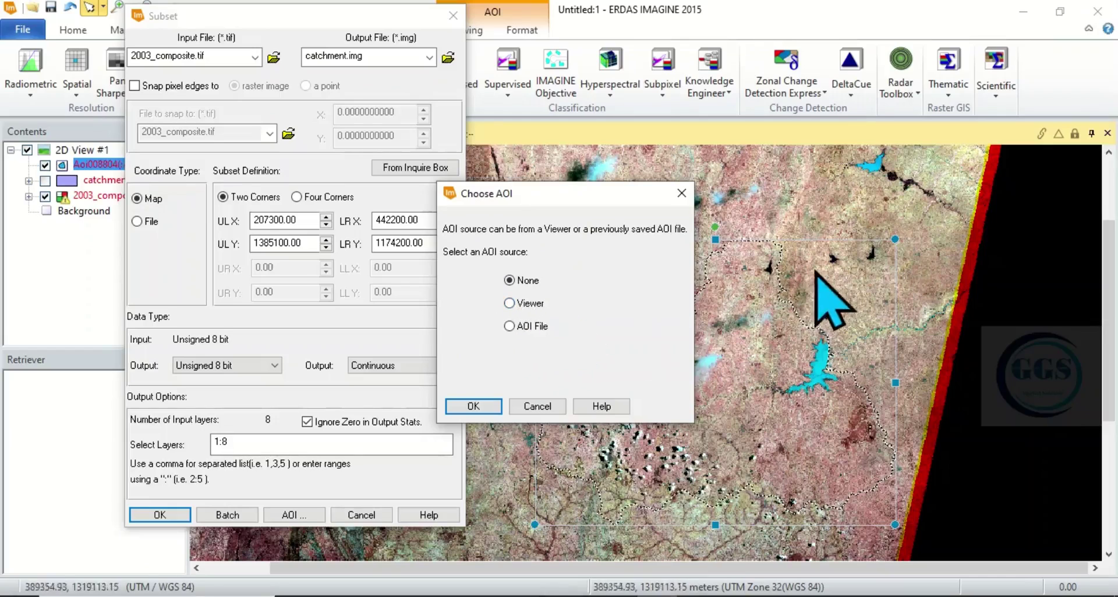
click(508, 303)
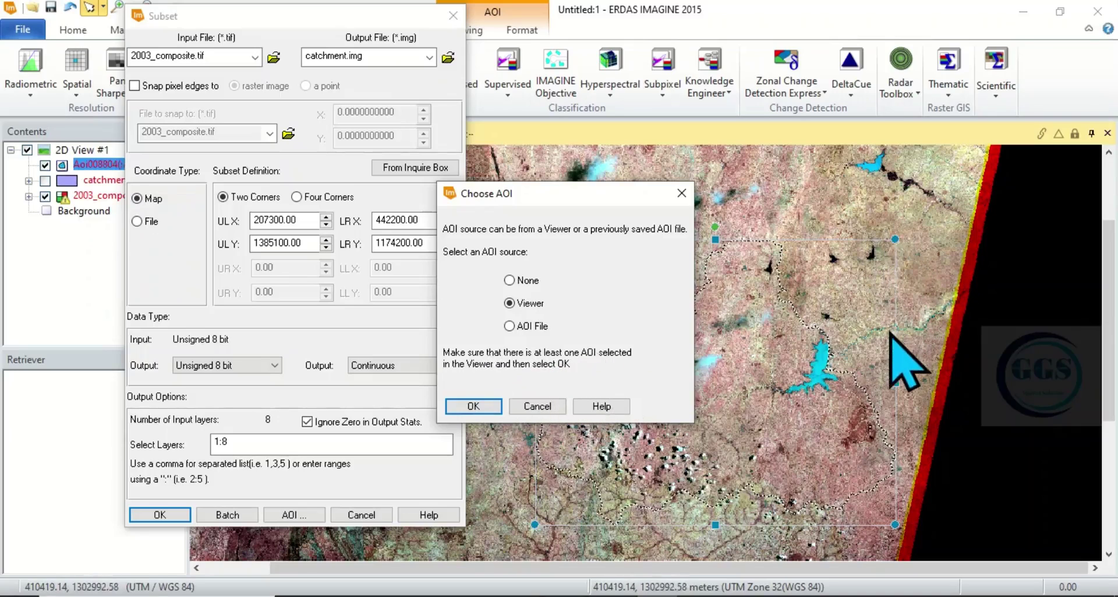
click(472, 406)
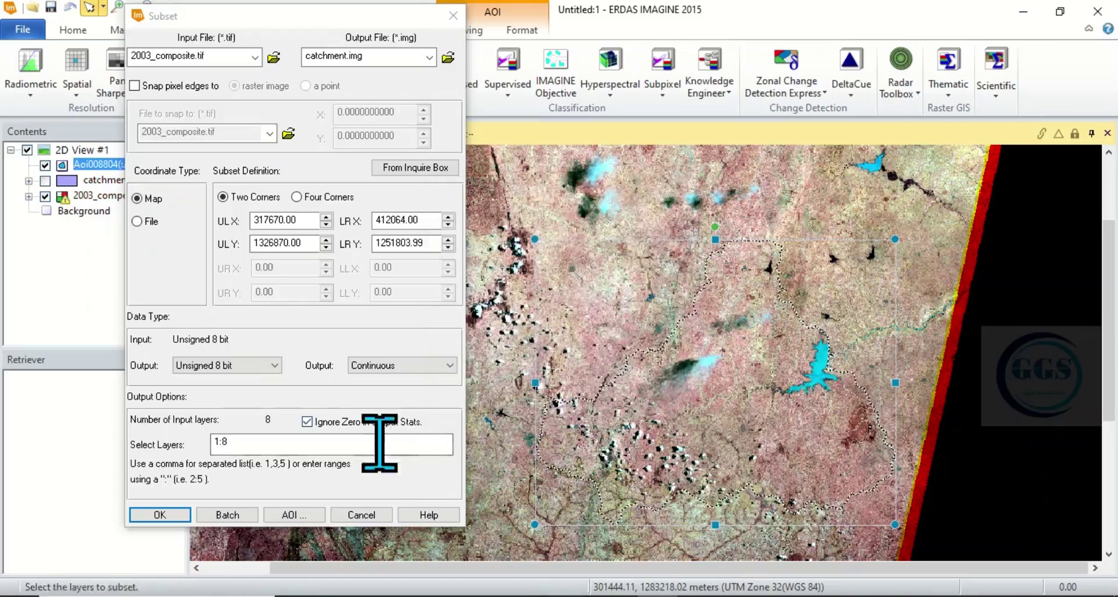
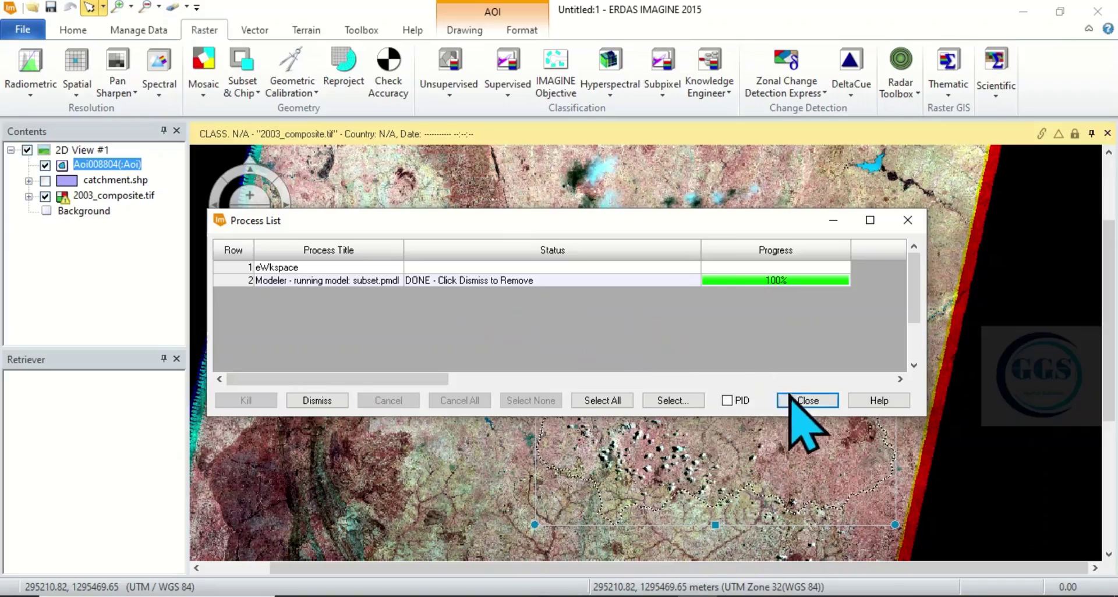
click(808, 400)
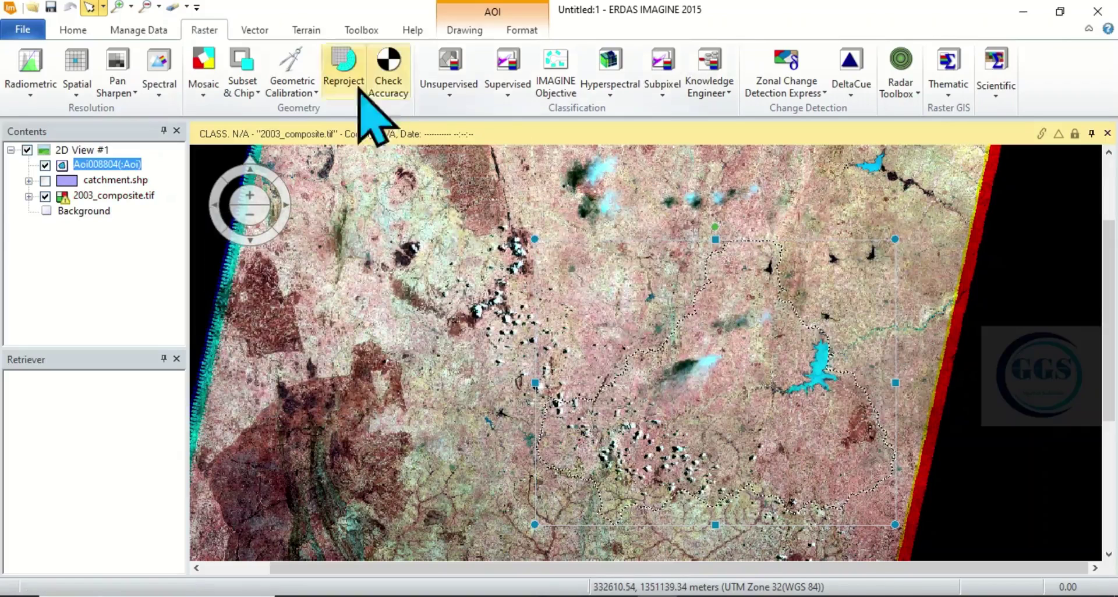
Create a second 2D view alongside the one showing the 2003 composite
click(72, 29)
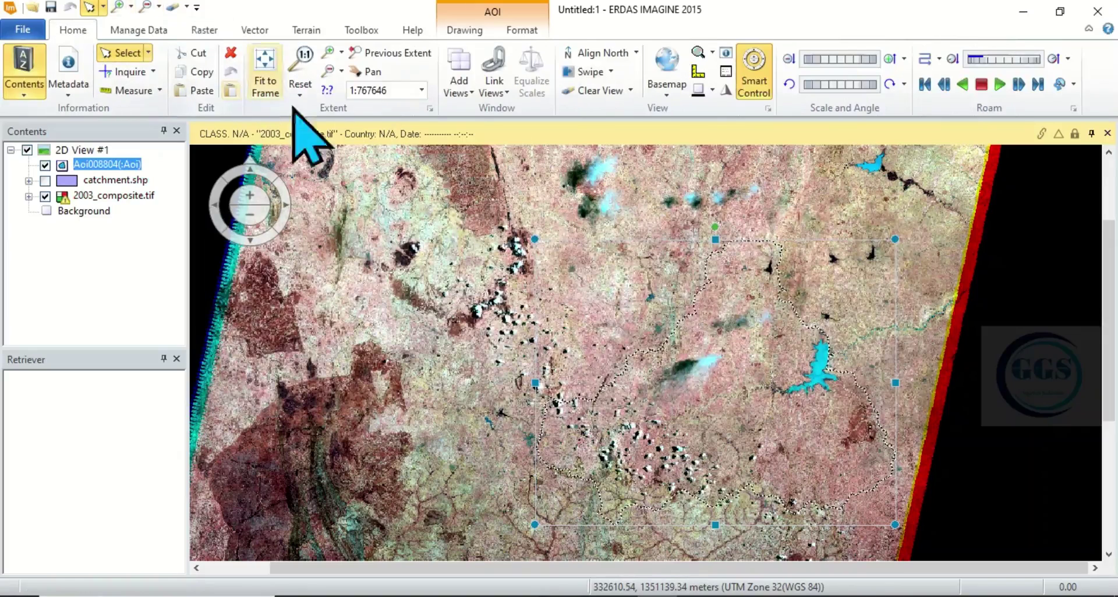
click(466, 93)
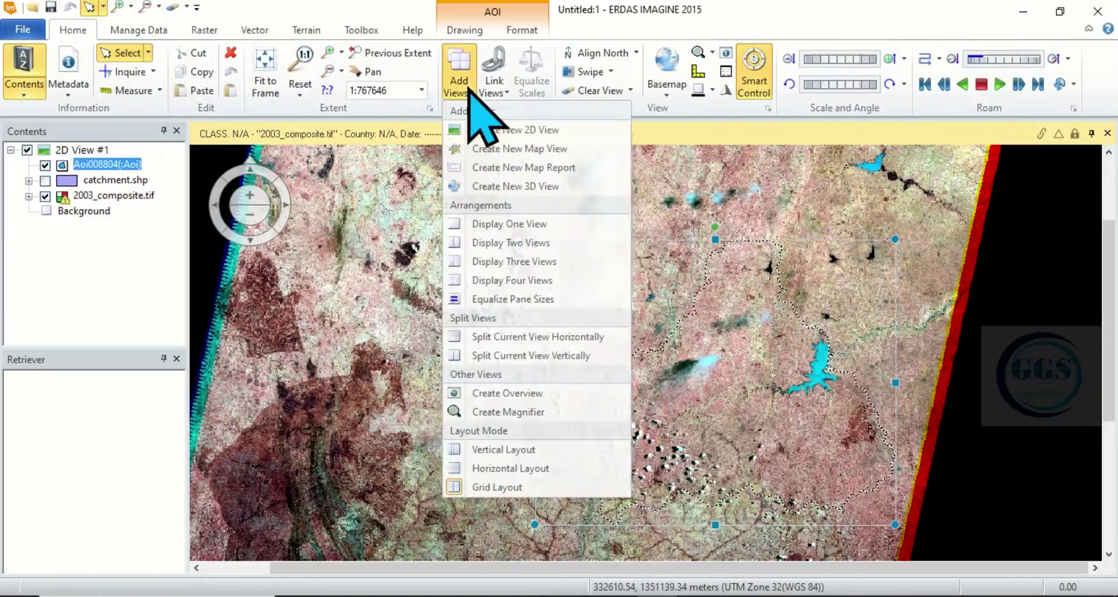
click(512, 131)
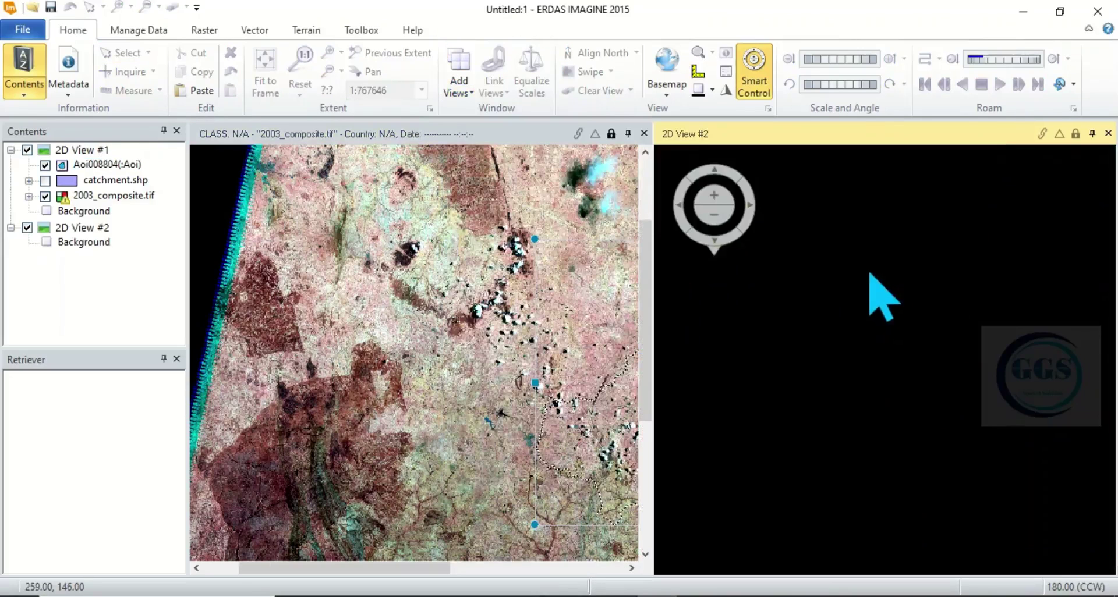
Open catchment.img from the recent files as a raster layer in 2D View #2 and fit it to the frame
right_click(869, 275)
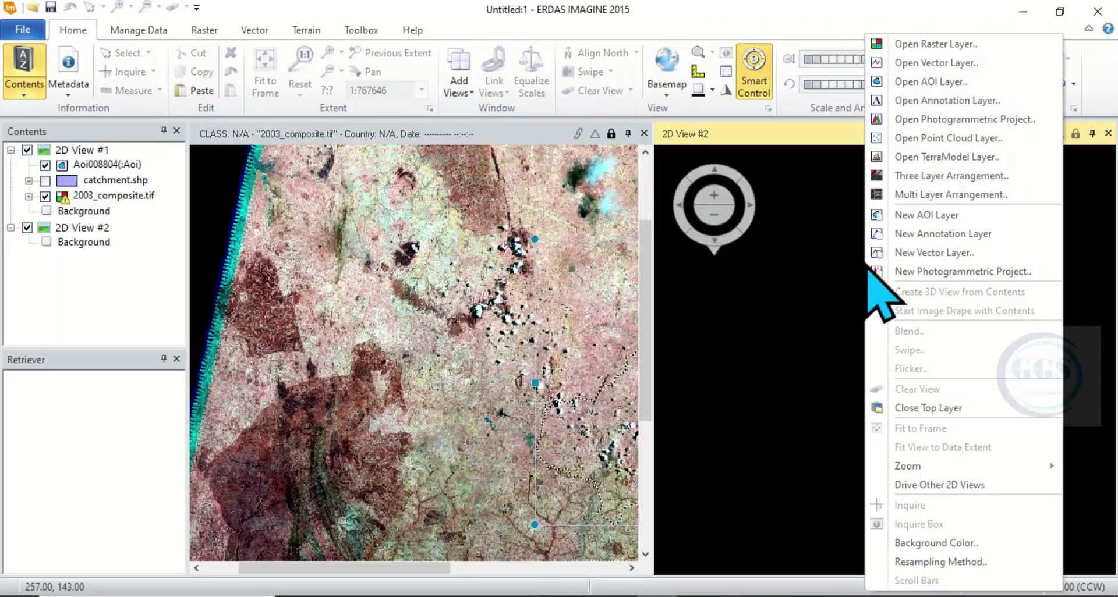
click(925, 44)
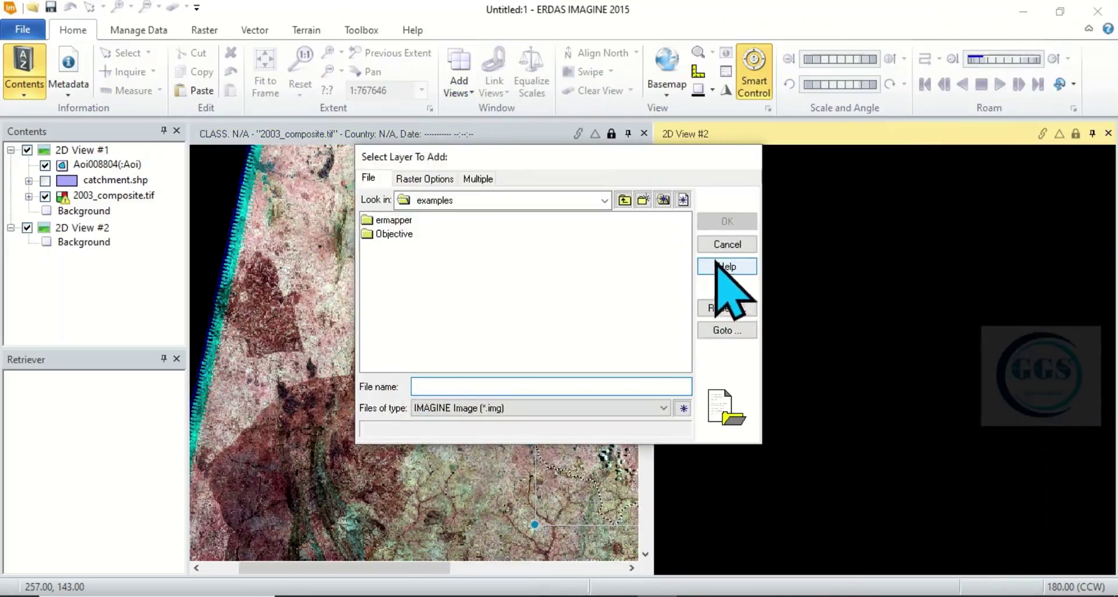
click(728, 309)
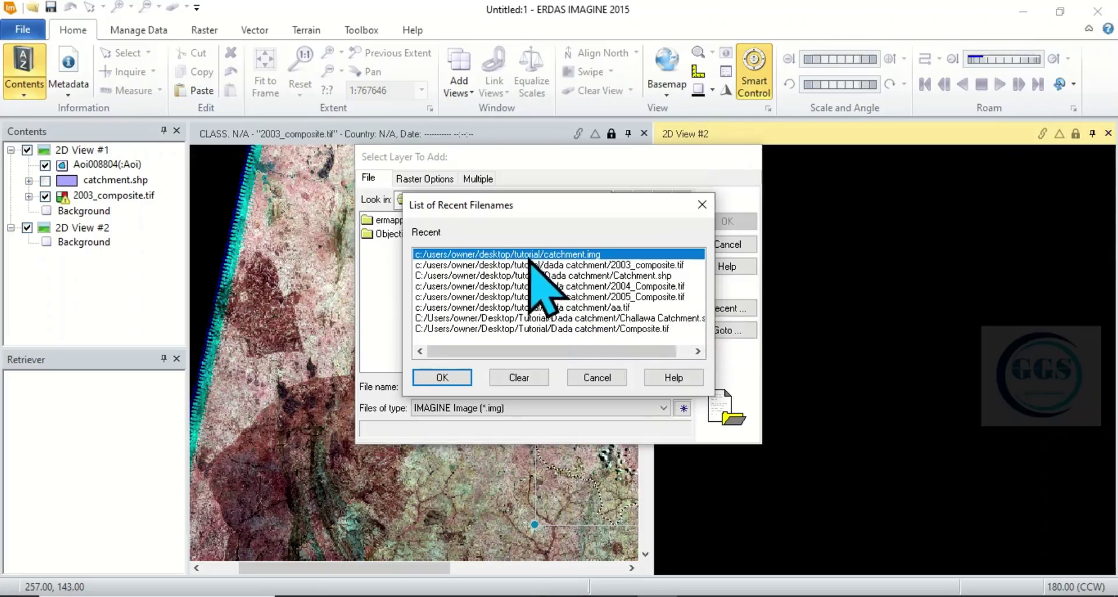
click(460, 378)
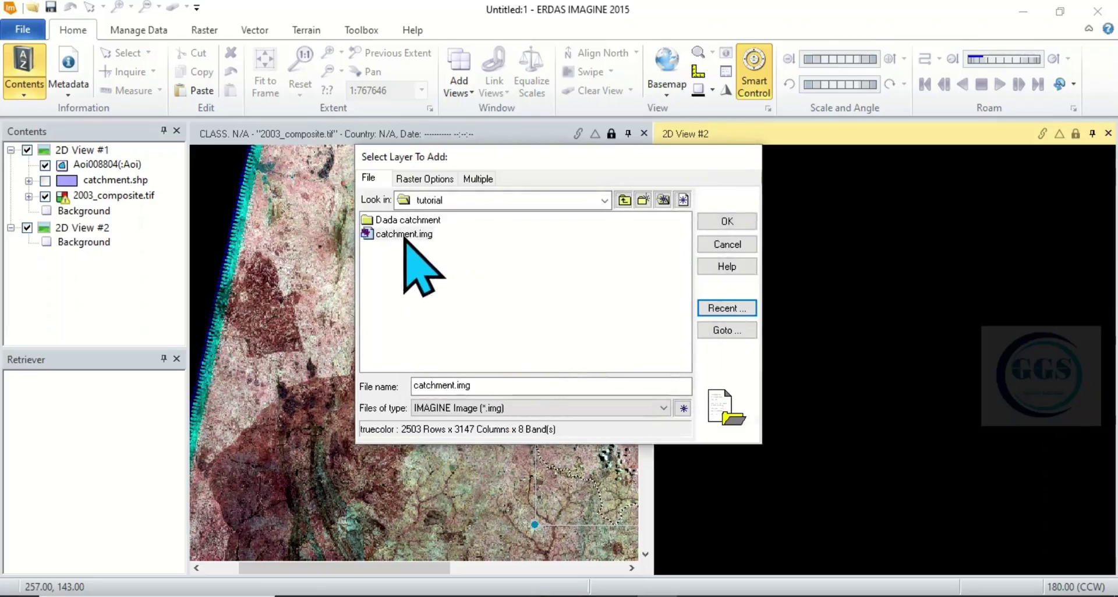
click(727, 221)
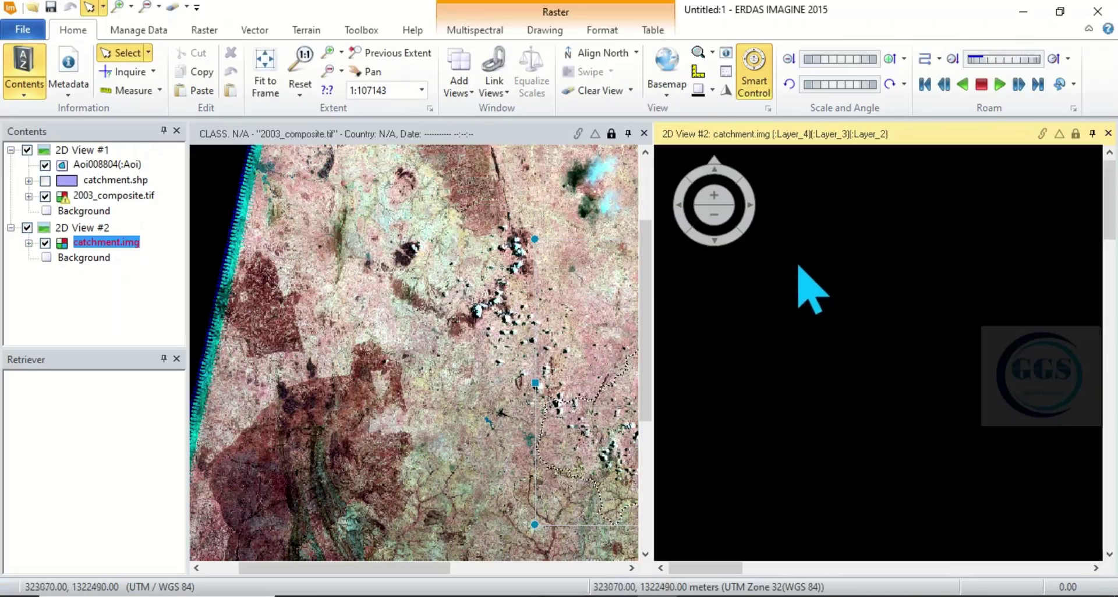
click(265, 58)
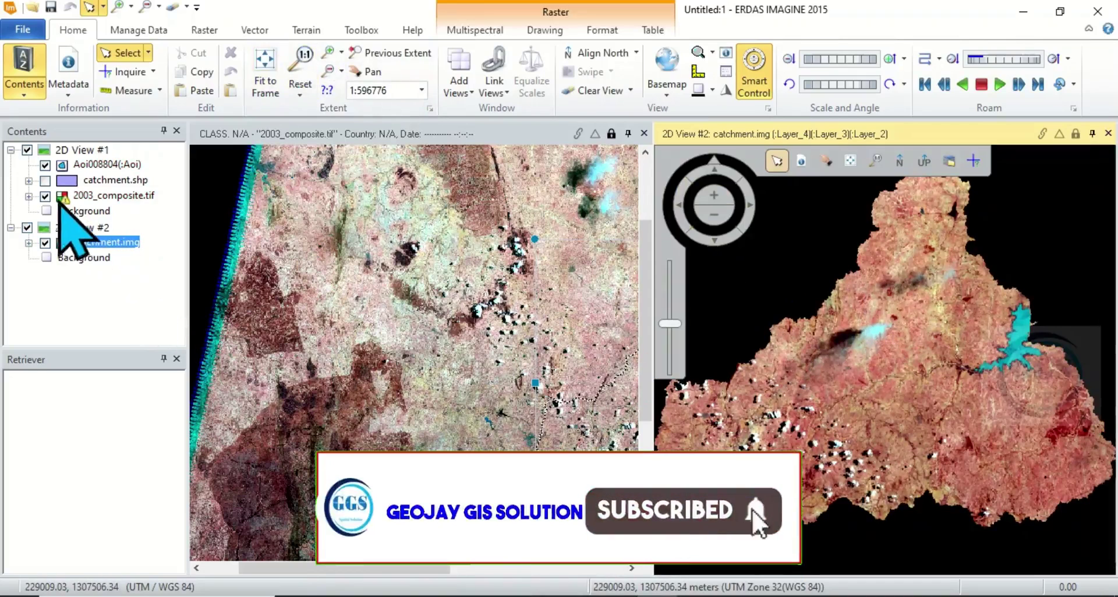
Show the catchment.shp layer and hide the AOI layer in 2D View #1 to compare the boundary with the clipped image
click(45, 179)
click(45, 165)
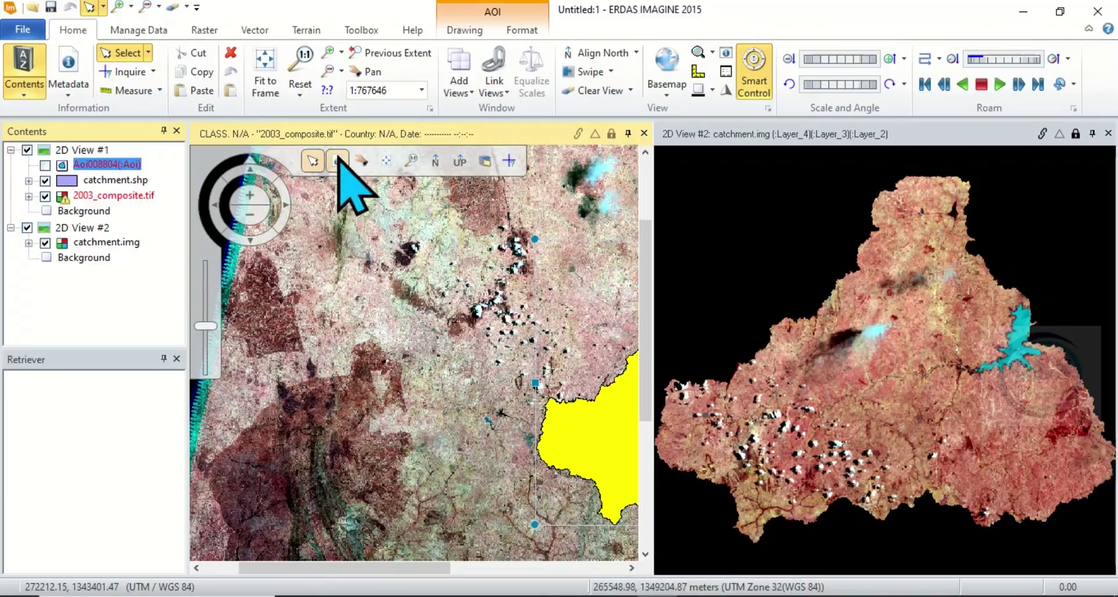
click(362, 161)
drag(561, 400, 376, 374)
scroll(330, 359, down, 3)
scroll(375, 379, down, 3)
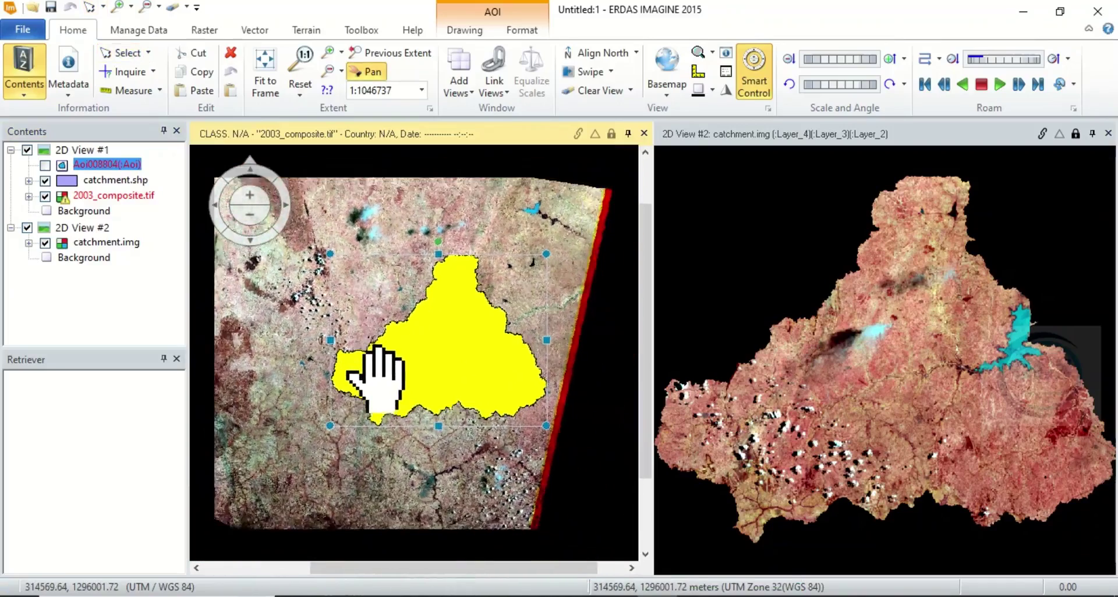
drag(331, 344, 363, 347)
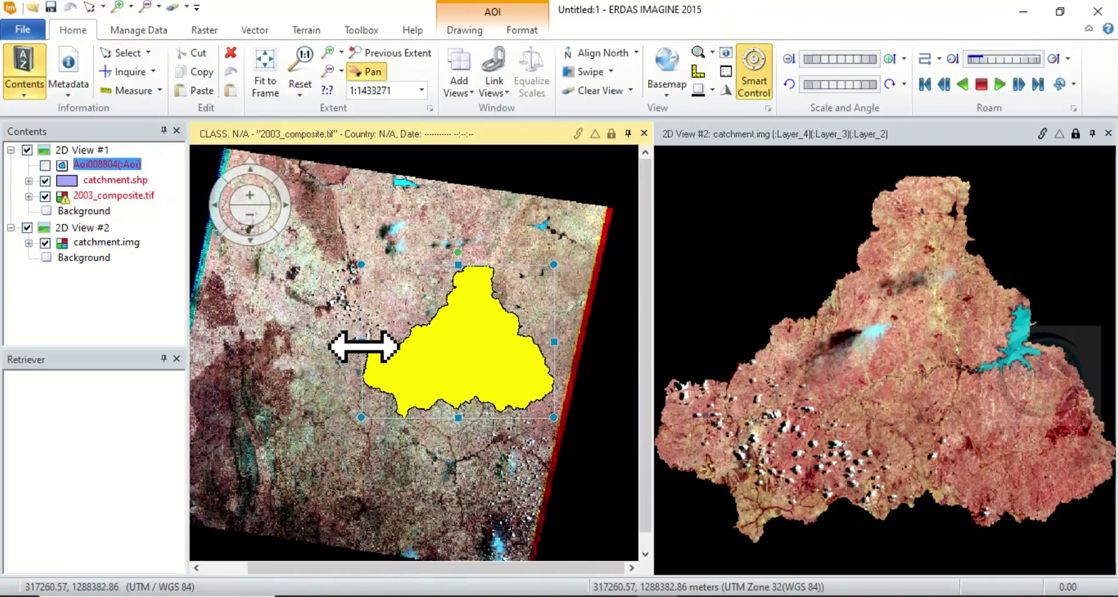
scroll(445, 396, up, 3)
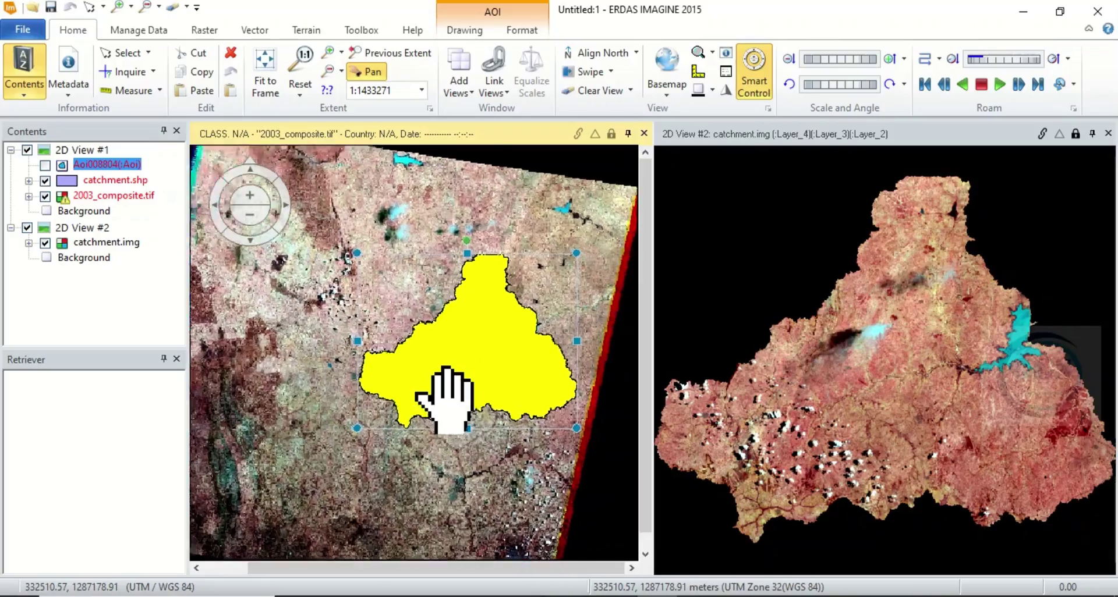
drag(427, 393, 400, 387)
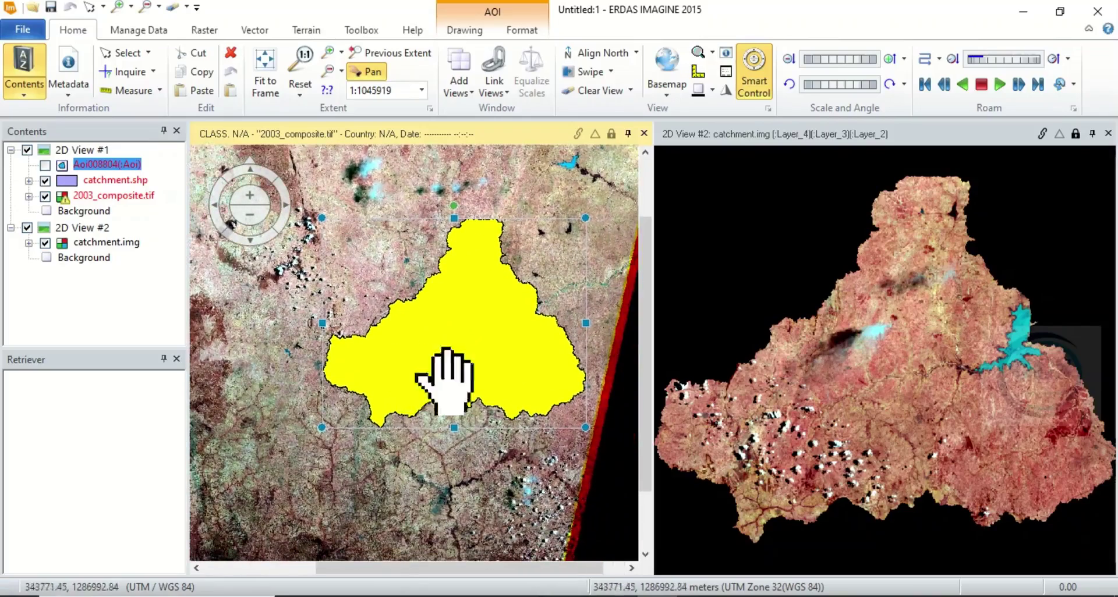